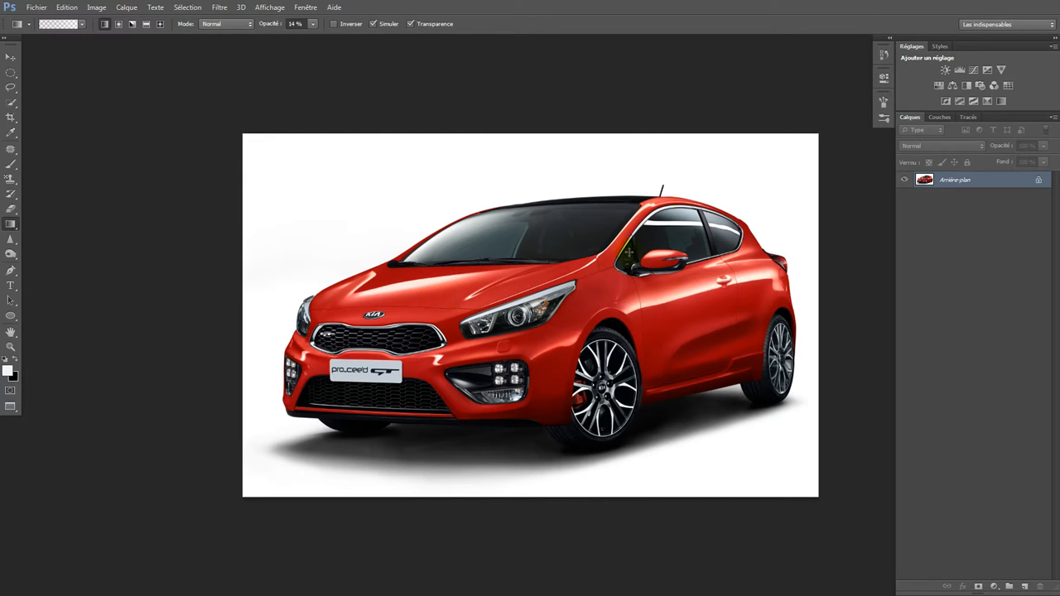
# Step: Convert the locked background into the regular layer Calque 0 and duplicate it
pyautogui.doubleClick(1031, 183)
pyautogui.click(681, 194)
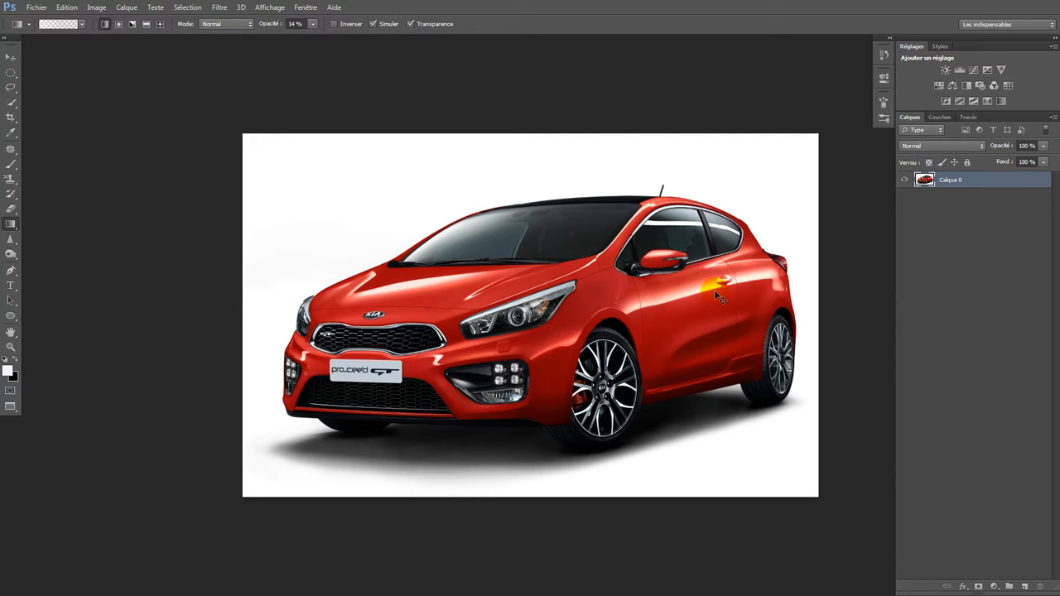
pyautogui.hotkey('ctrl', 'j')
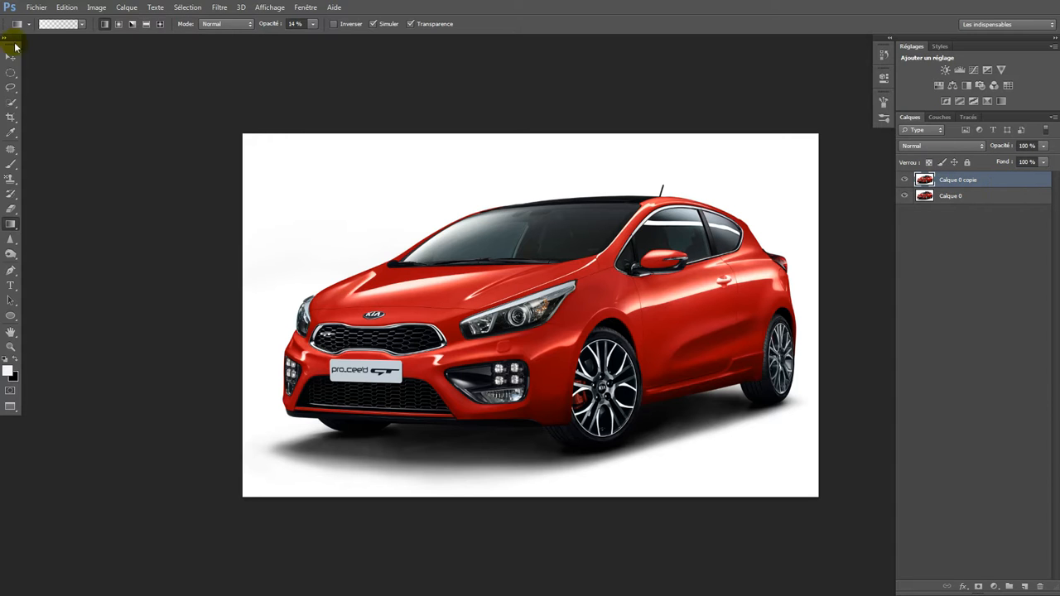
# Step: Start a Hue/Saturation adjustment on the duplicated car layer and apply the Rouge intense preset
pyautogui.click(94, 6)
pyautogui.moveTo(112, 37)
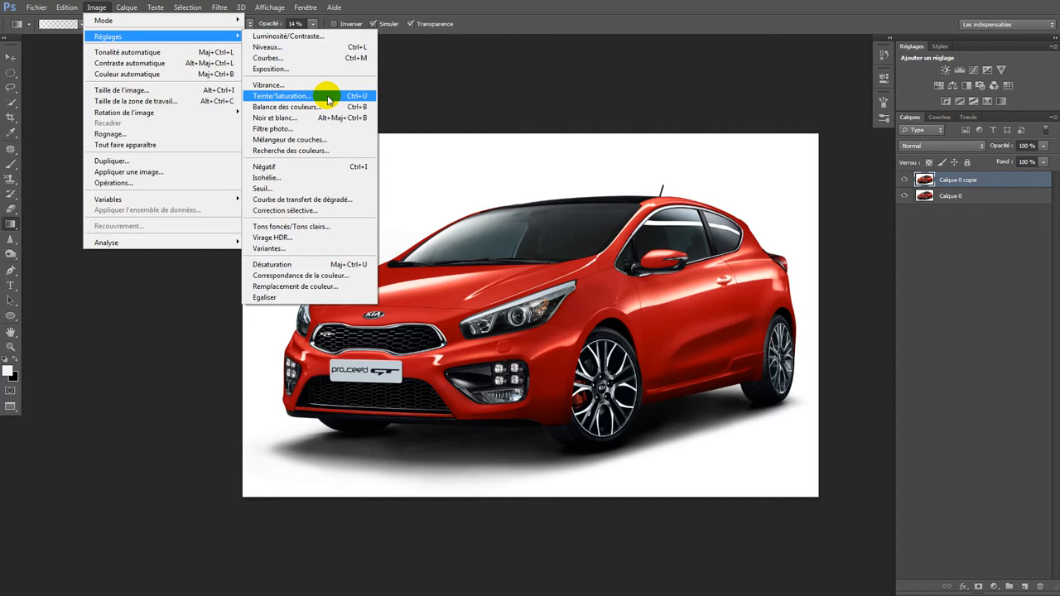
pyautogui.click(329, 98)
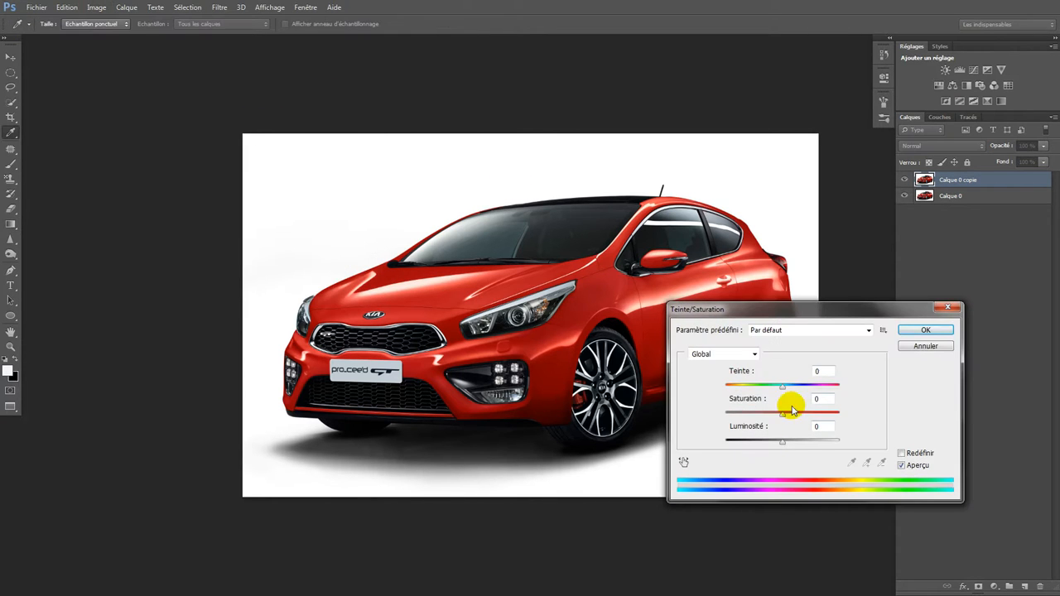
pyautogui.click(770, 330)
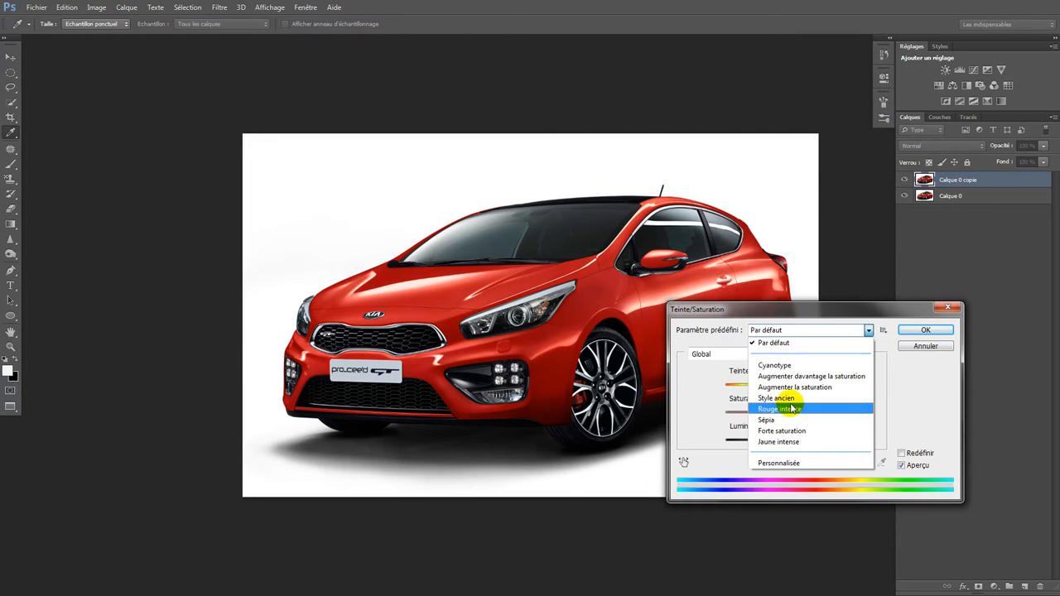
pyautogui.click(797, 414)
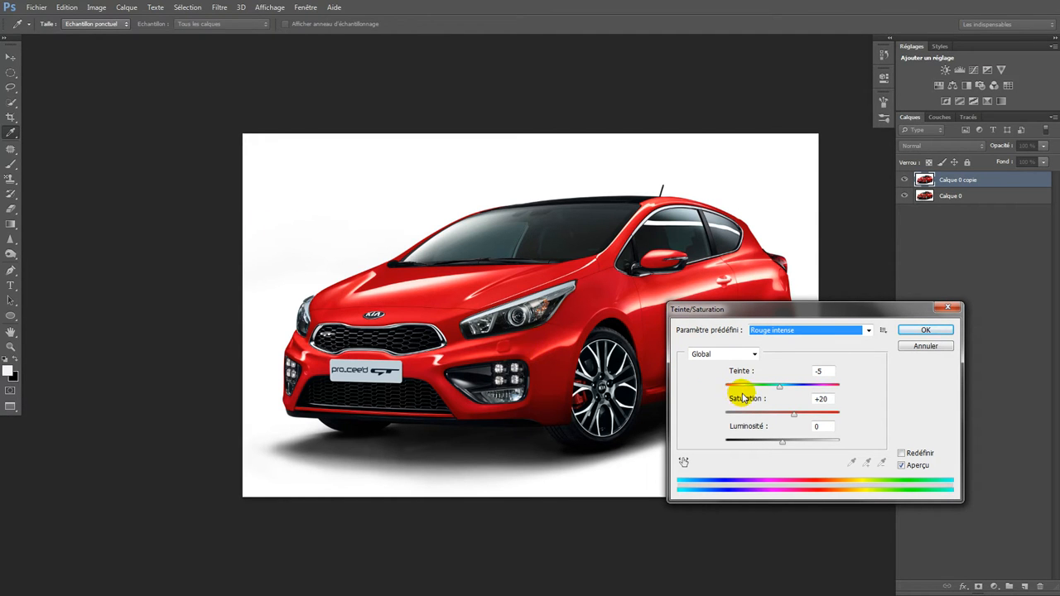
# Step: Recolour the duplicated car blue with hue -116, saturation -26 and lightness 0, and compare it with the original
pyautogui.moveTo(772, 393); pyautogui.dragTo(744, 388)
pyautogui.moveTo(794, 413); pyautogui.dragTo(778, 413)
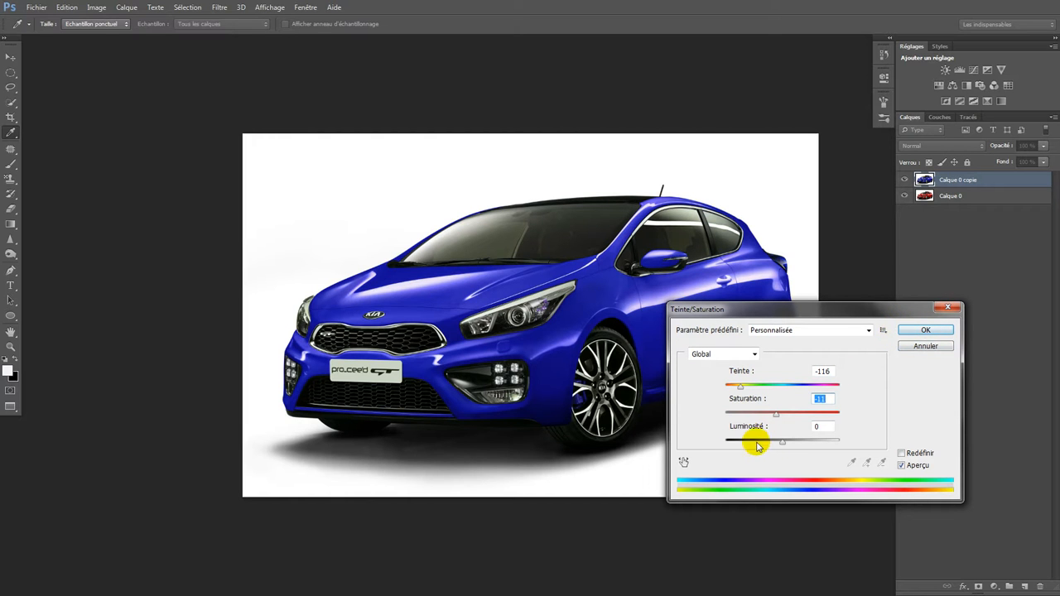
pyautogui.moveTo(765, 445); pyautogui.dragTo(789, 447)
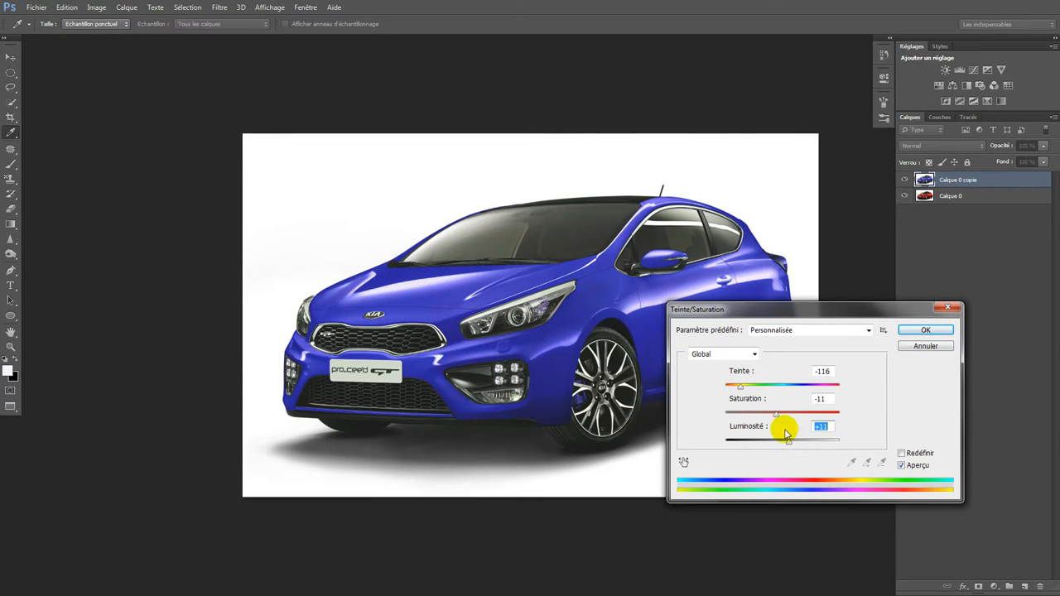
pyautogui.write('0')
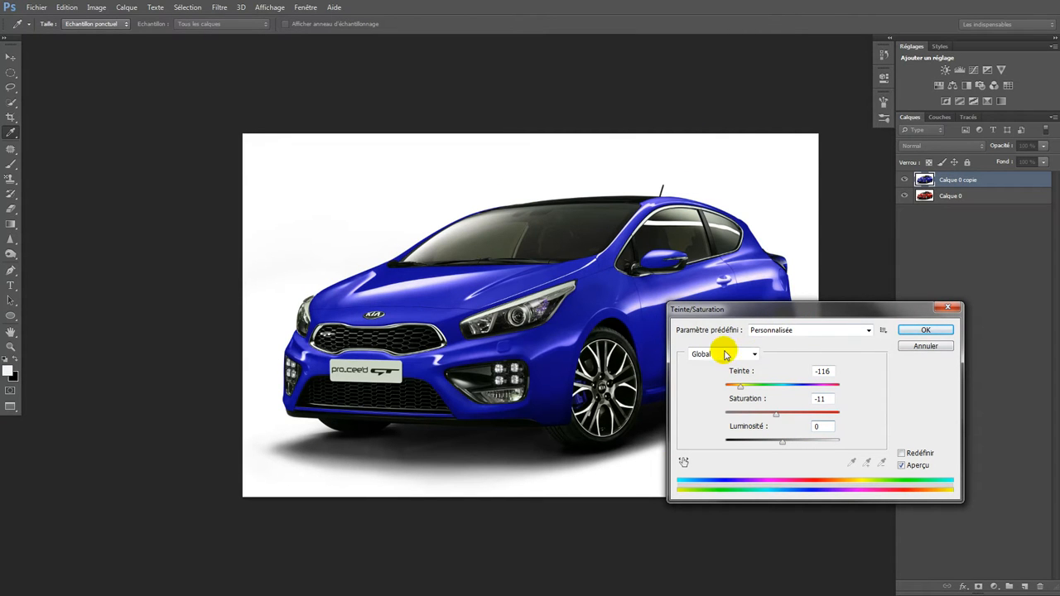
pyautogui.moveTo(767, 411); pyautogui.dragTo(769, 415)
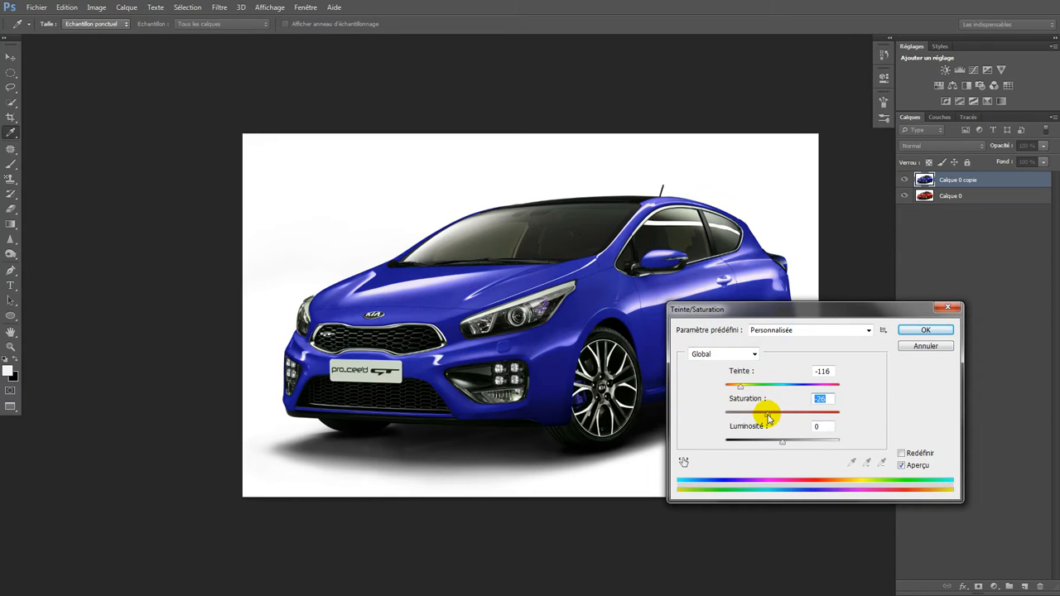
pyautogui.click(945, 331)
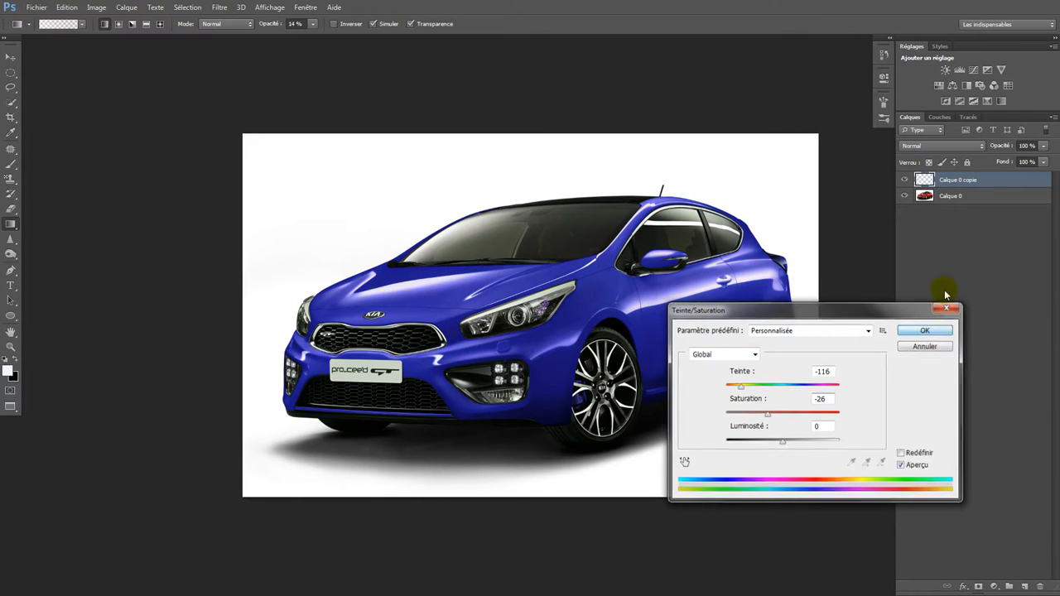
pyautogui.press('Return')
pyautogui.click(905, 179)
pyautogui.click(904, 180)
pyautogui.click(905, 180)
pyautogui.click(905, 180)
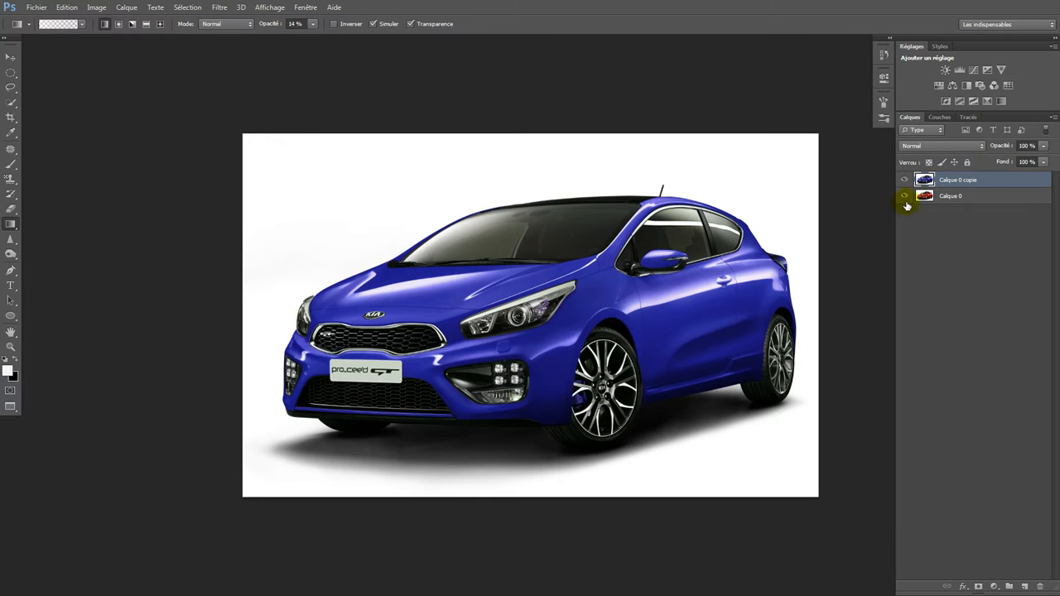
# Step: Move the red Calque 0 layer above the blue copy and duplicate it
pyautogui.moveTo(973, 197); pyautogui.dragTo(973, 177)
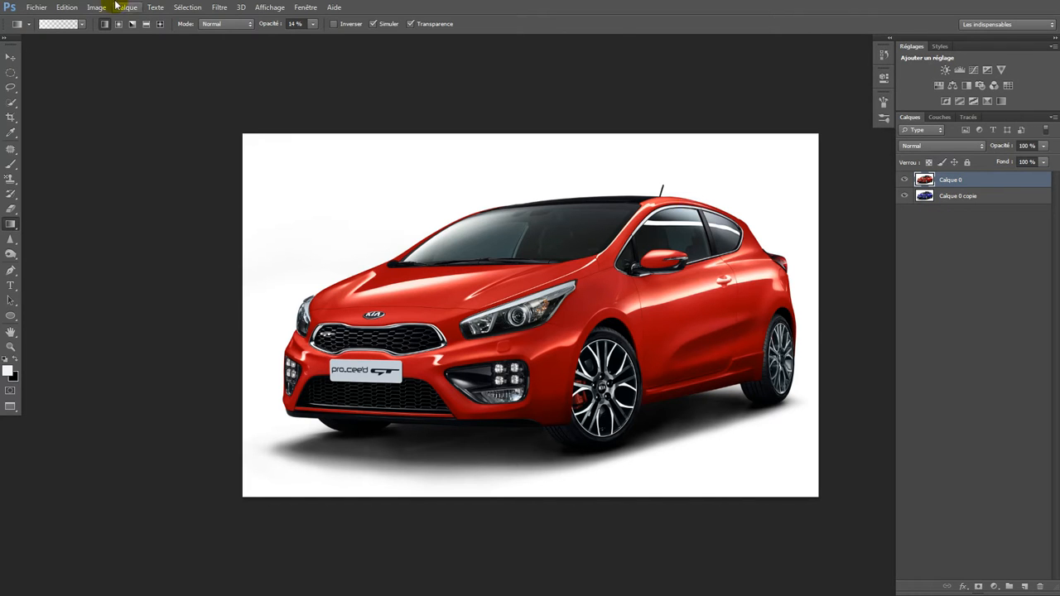
pyautogui.hotkey('ctrl', 'j')
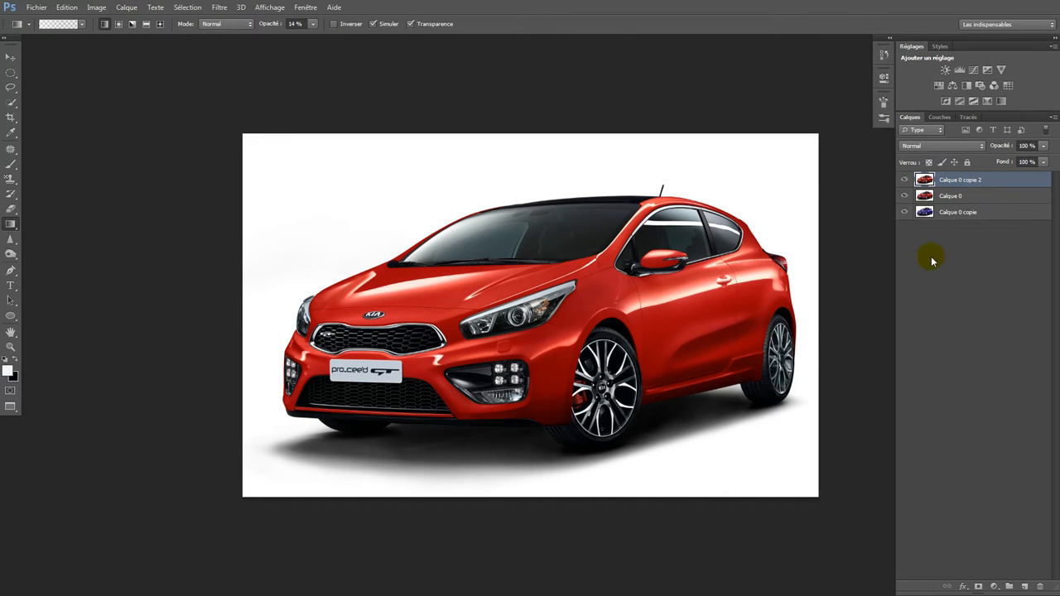
# Step: Recolour the new duplicate green with Hue/Saturation from the Rouge intense preset, hue +103 and saturation -12, and place it below Calque 0
pyautogui.click(92, 8)
pyautogui.moveTo(172, 38)
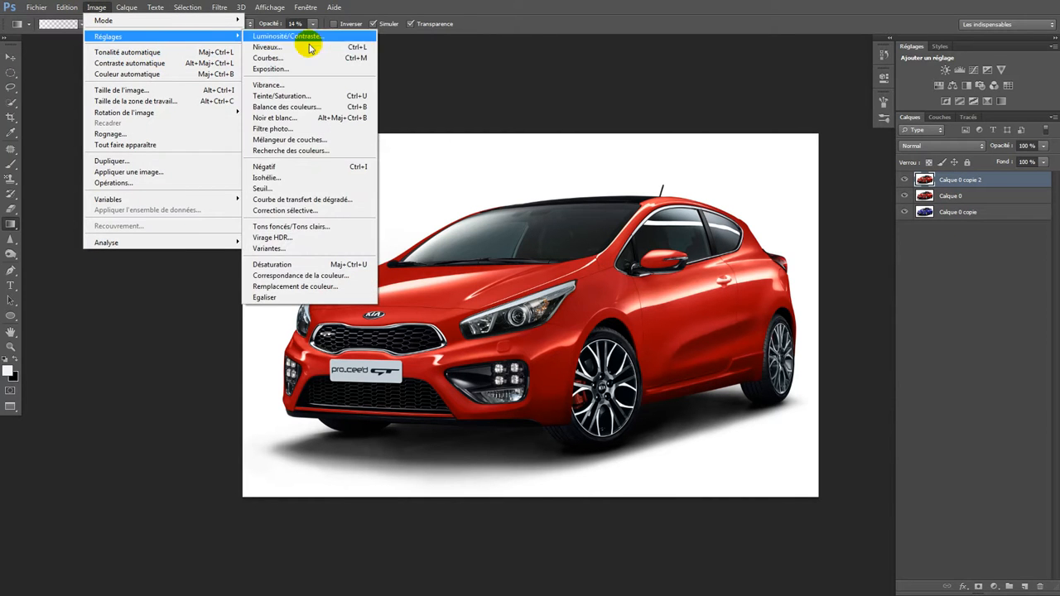
pyautogui.click(303, 96)
pyautogui.click(763, 330)
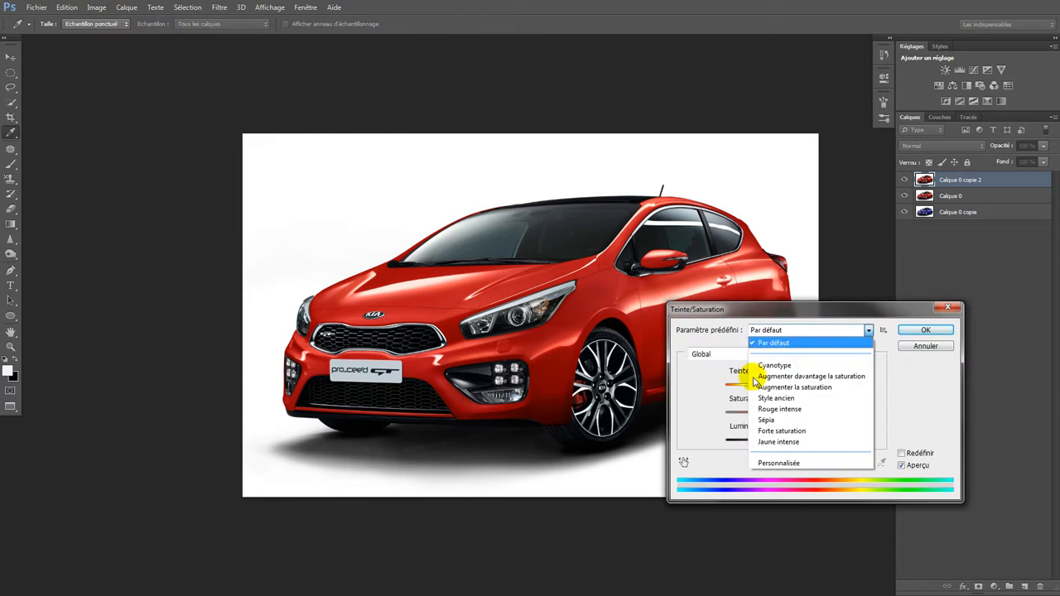
pyautogui.click(778, 417)
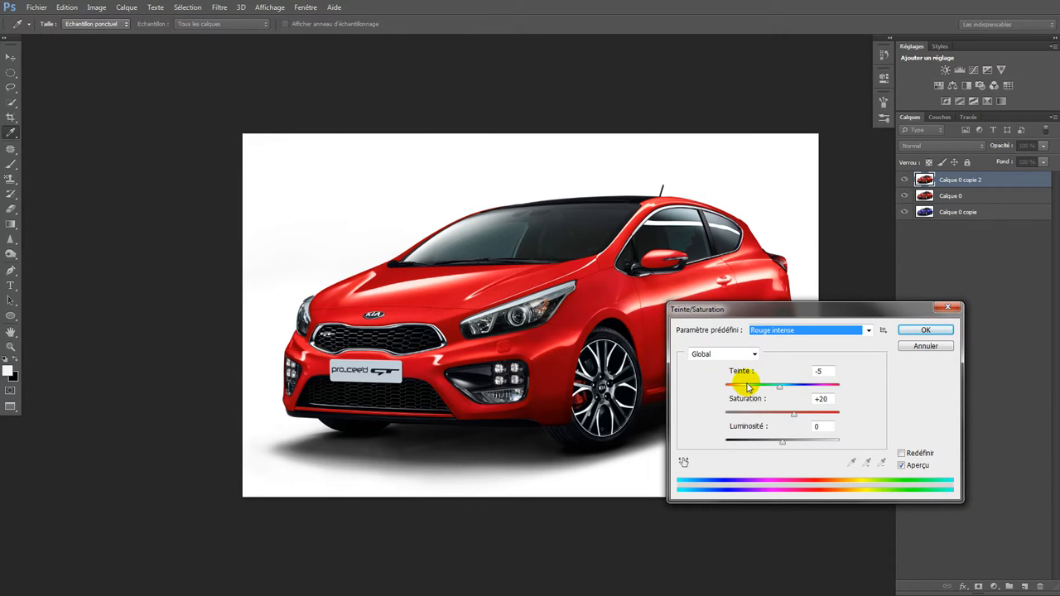
pyautogui.moveTo(748, 388); pyautogui.dragTo(777, 418)
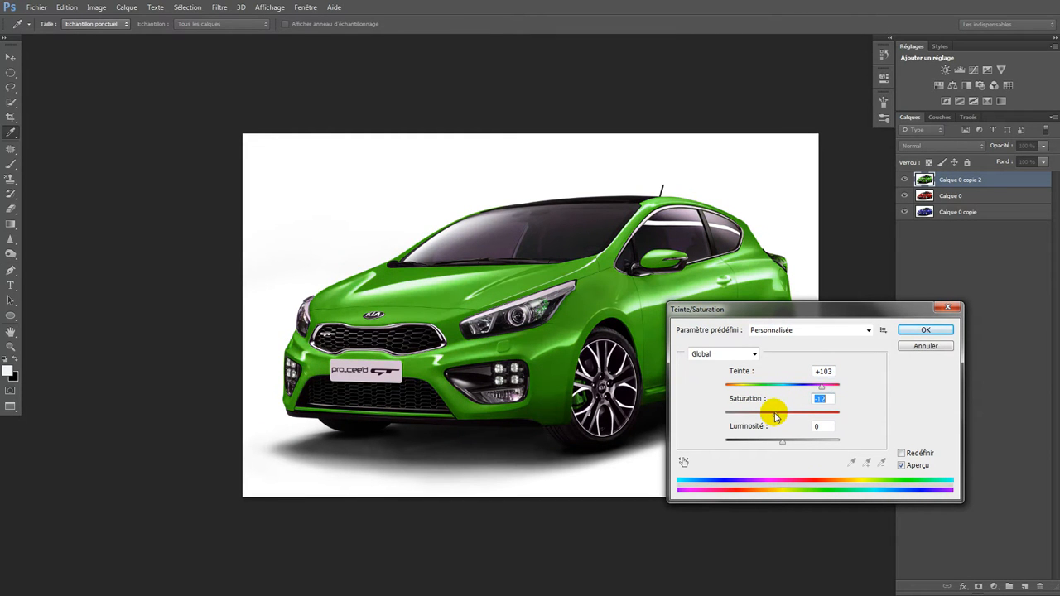
pyautogui.click(914, 331)
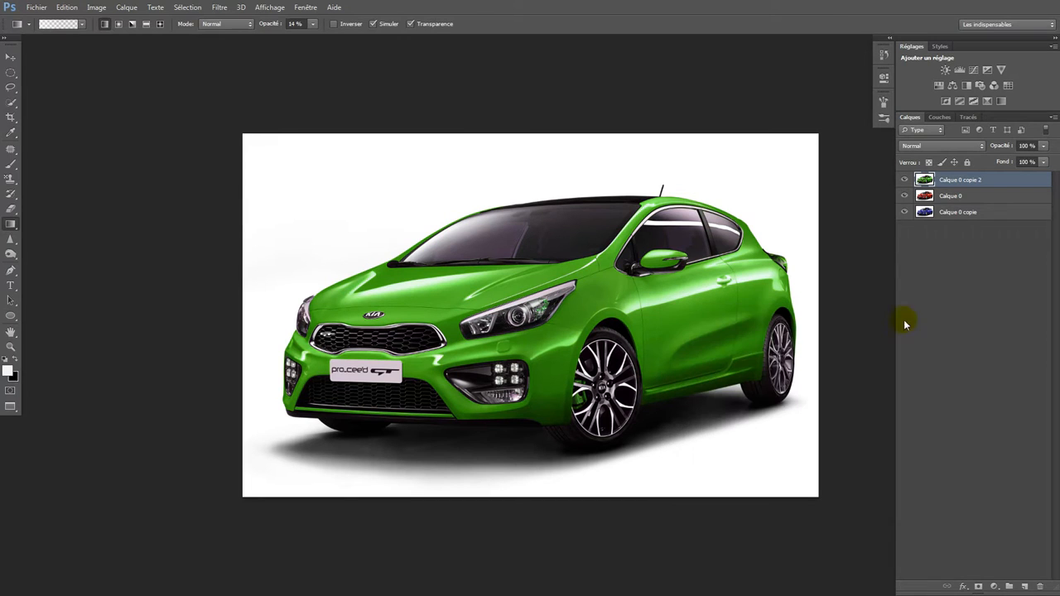
pyautogui.moveTo(952, 184)
pyautogui.mouseDown()
pyautogui.moveTo(954, 204)
pyautogui.moveTo(964, 181)
pyautogui.moveTo(958, 202)
pyautogui.mouseUp()
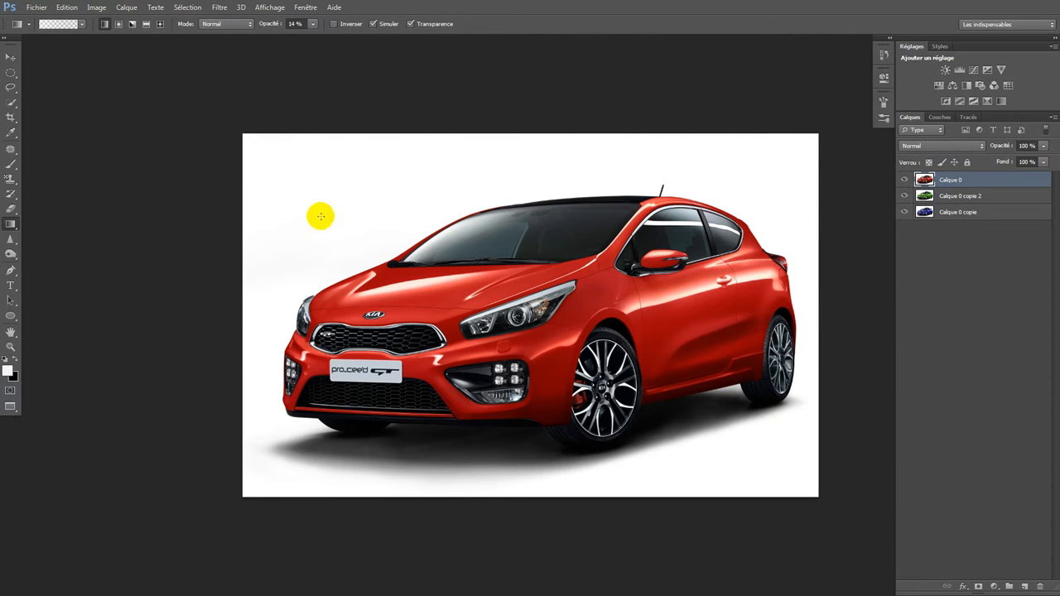
# Step: Recolour the car on Calque 0 yellow with Hue/Saturation, adjusting the Rouge intense preset to hue +56 and saturation +4
pyautogui.click(127, 8)
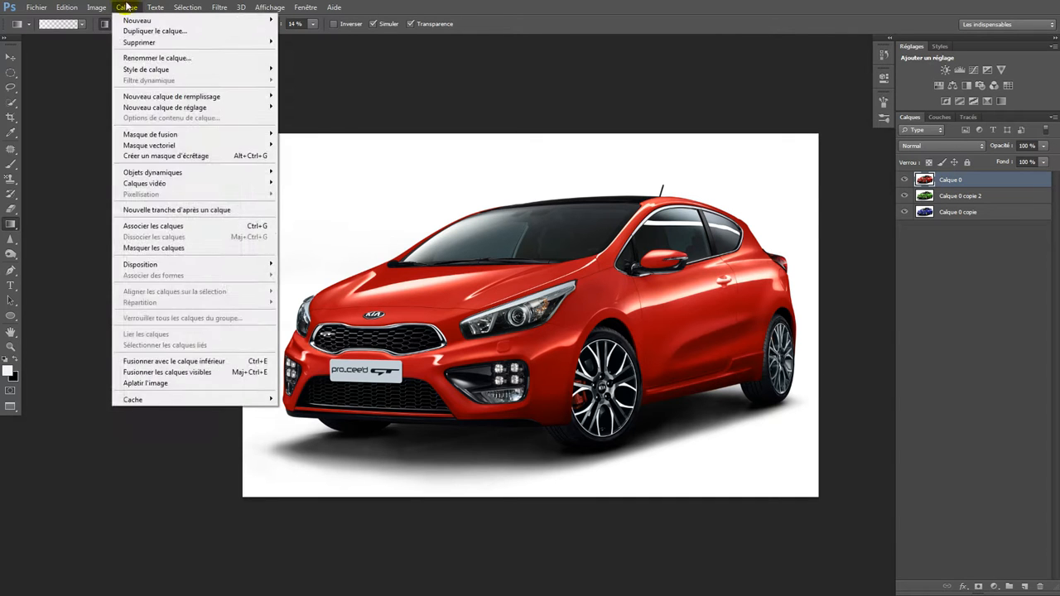
pyautogui.moveTo(96, 7)
pyautogui.moveTo(137, 36)
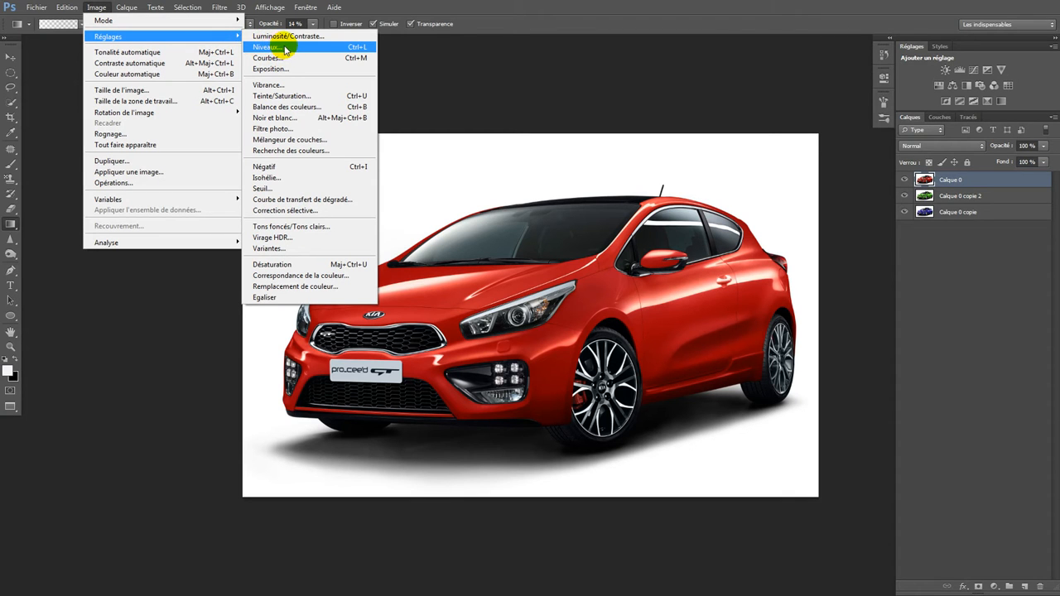
pyautogui.click(310, 100)
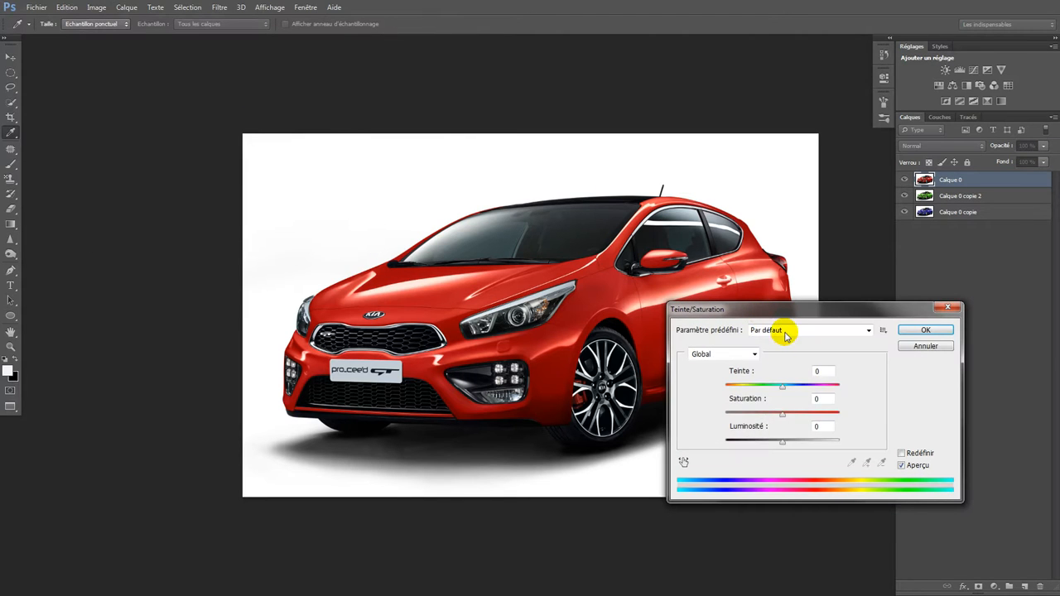
pyautogui.click(781, 331)
pyautogui.click(781, 403)
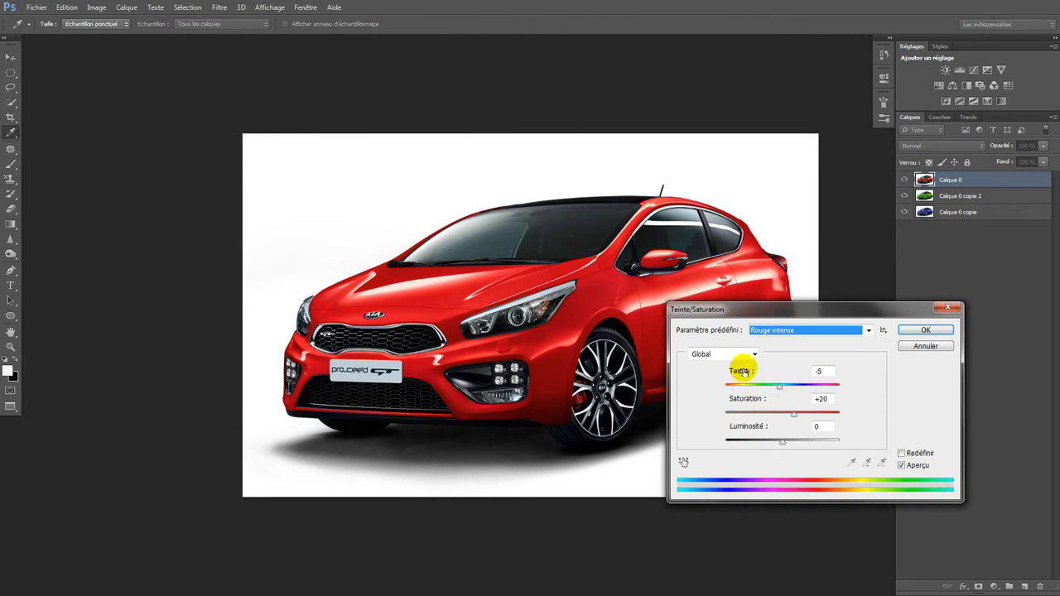
pyautogui.moveTo(748, 381); pyautogui.dragTo(813, 423)
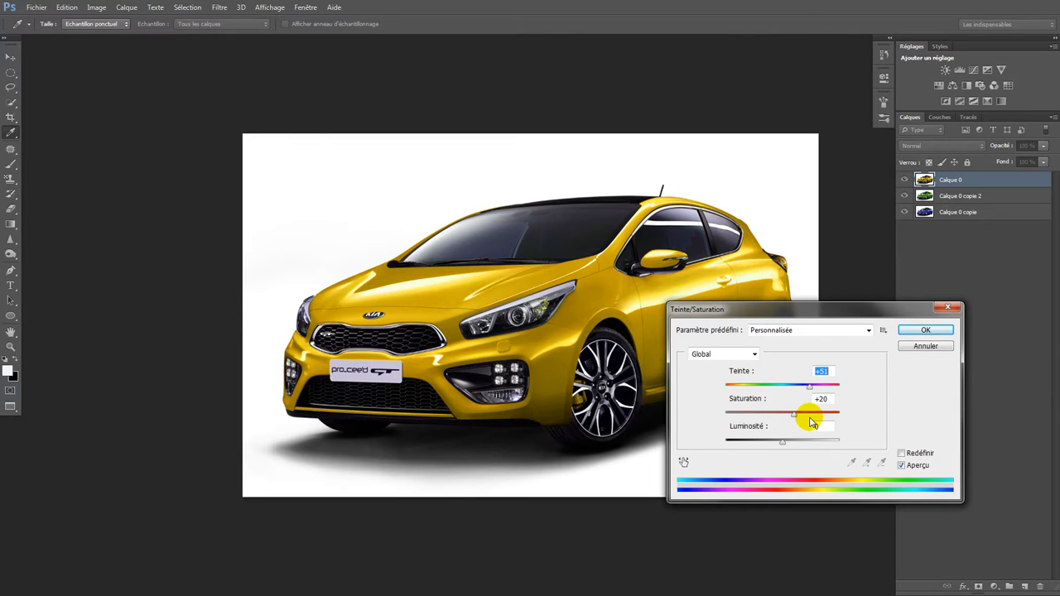
pyautogui.moveTo(813, 423); pyautogui.dragTo(786, 421)
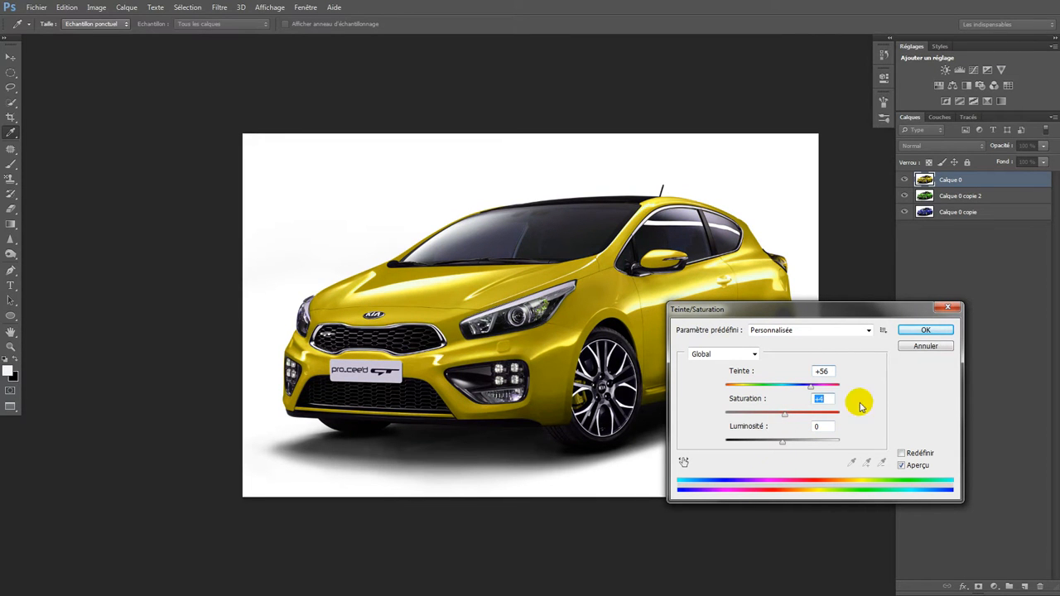
pyautogui.click(941, 333)
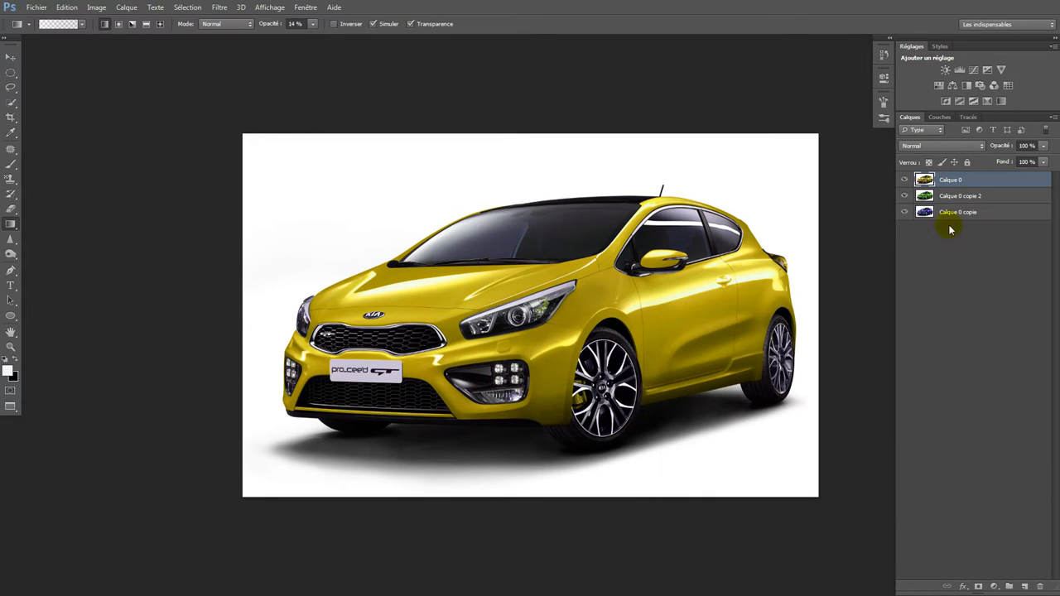
# Step: Hide the yellow Calque 0 layer and add a layer mask to the green Calque 0 copie 2 layer
pyautogui.click(905, 180)
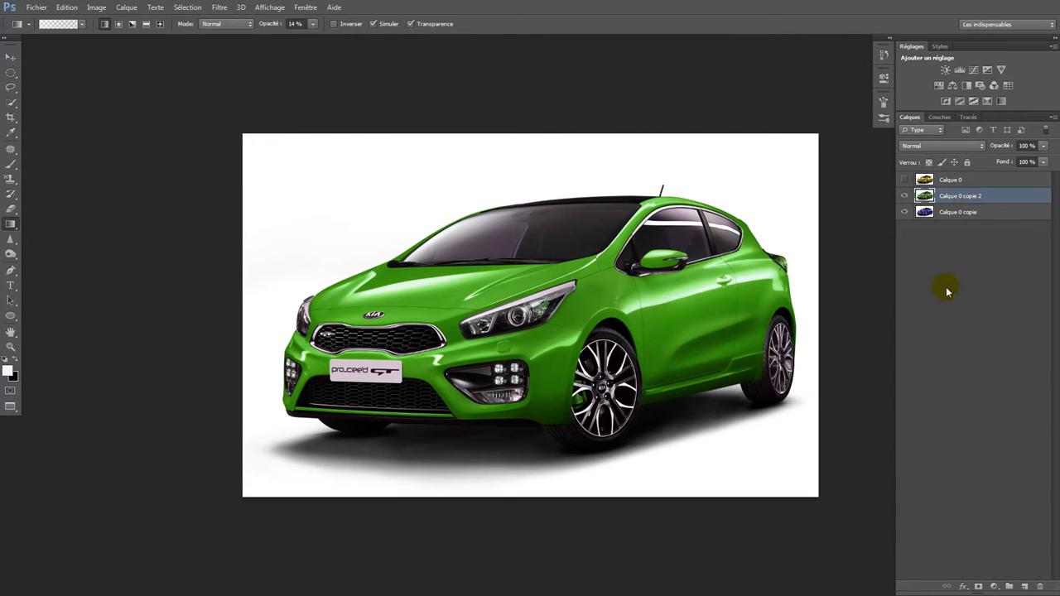
pyautogui.click(980, 586)
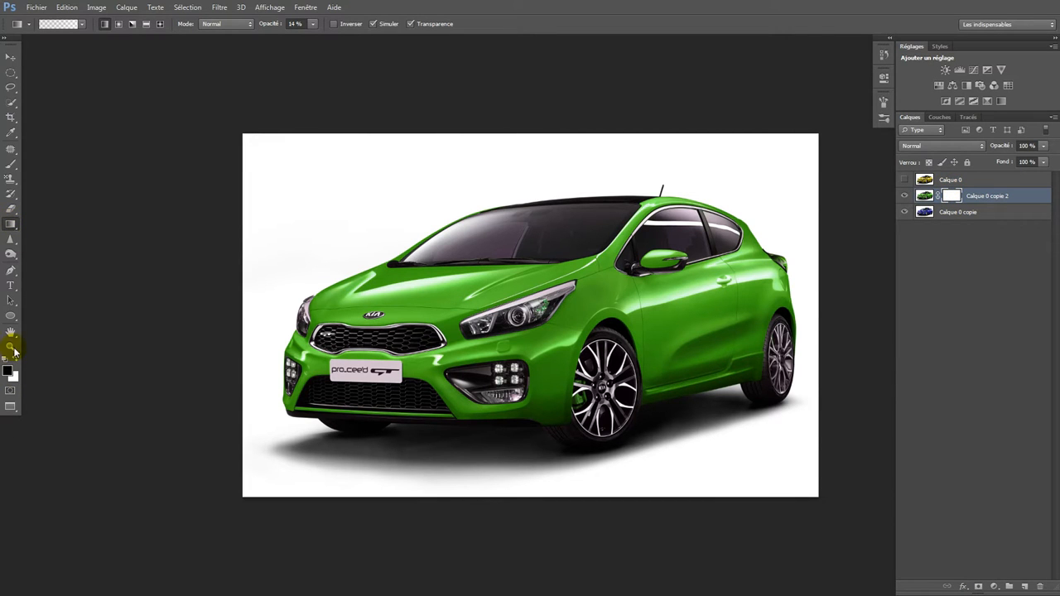
# Step: Build up Premier plan -> arrière-plan gradients on the green layer's mask from the car's front towards its rear, and invert the mask
pyautogui.click(58, 23)
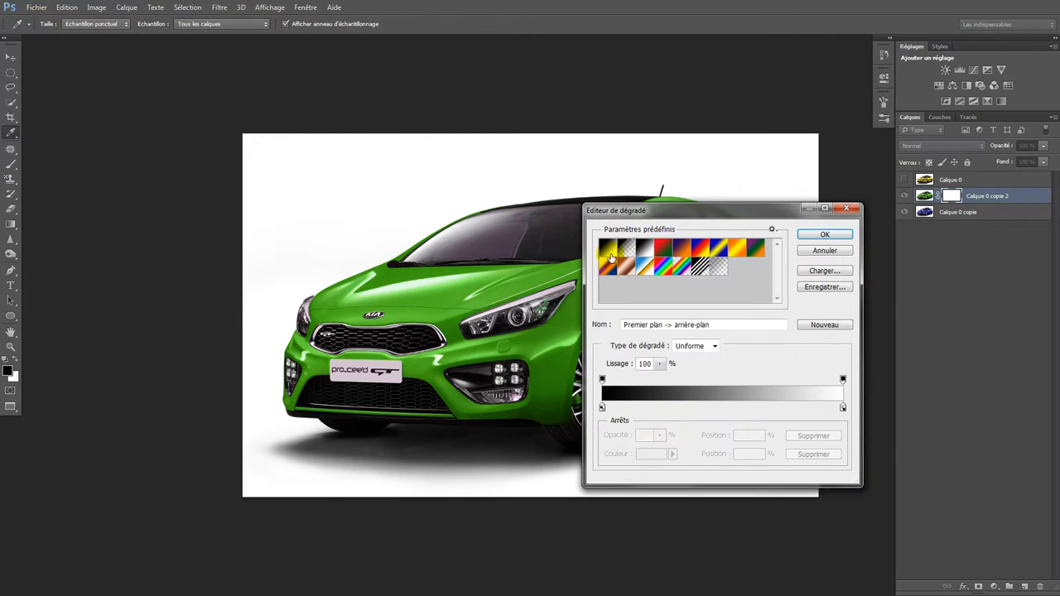
pyautogui.click(820, 235)
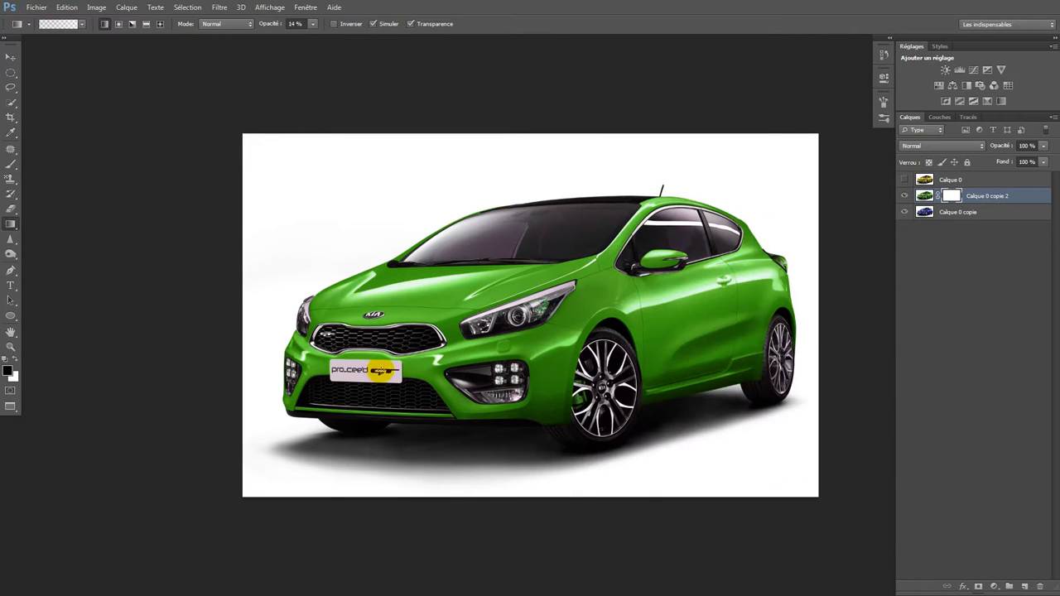
pyautogui.moveTo(378, 371); pyautogui.dragTo(901, 375)
pyautogui.moveTo(442, 372); pyautogui.dragTo(820, 363)
pyautogui.moveTo(454, 342); pyautogui.dragTo(822, 326)
pyautogui.moveTo(495, 358); pyautogui.dragTo(835, 335)
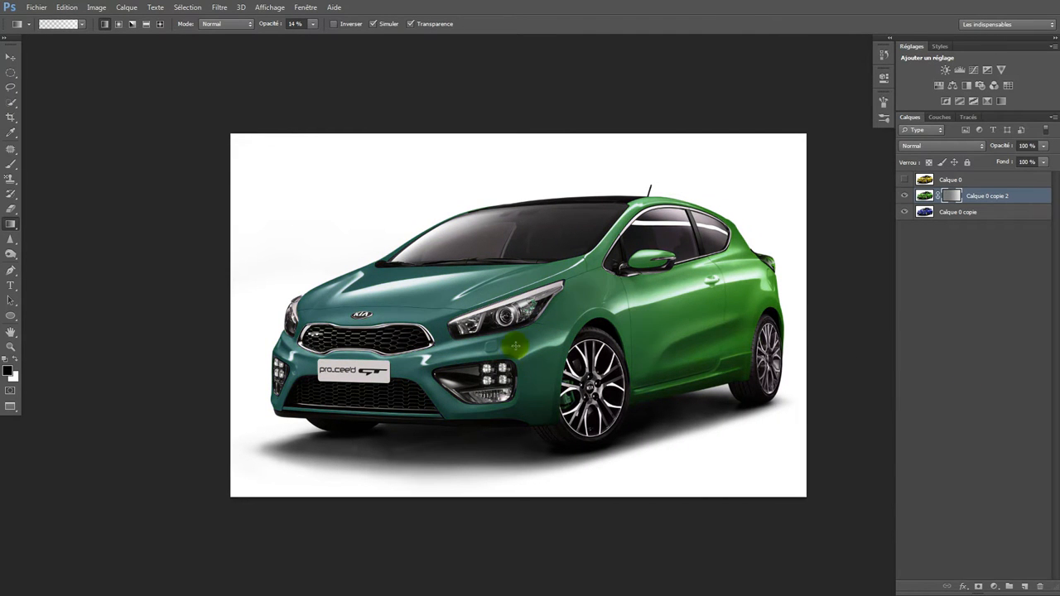
pyautogui.moveTo(590, 357); pyautogui.dragTo(833, 356)
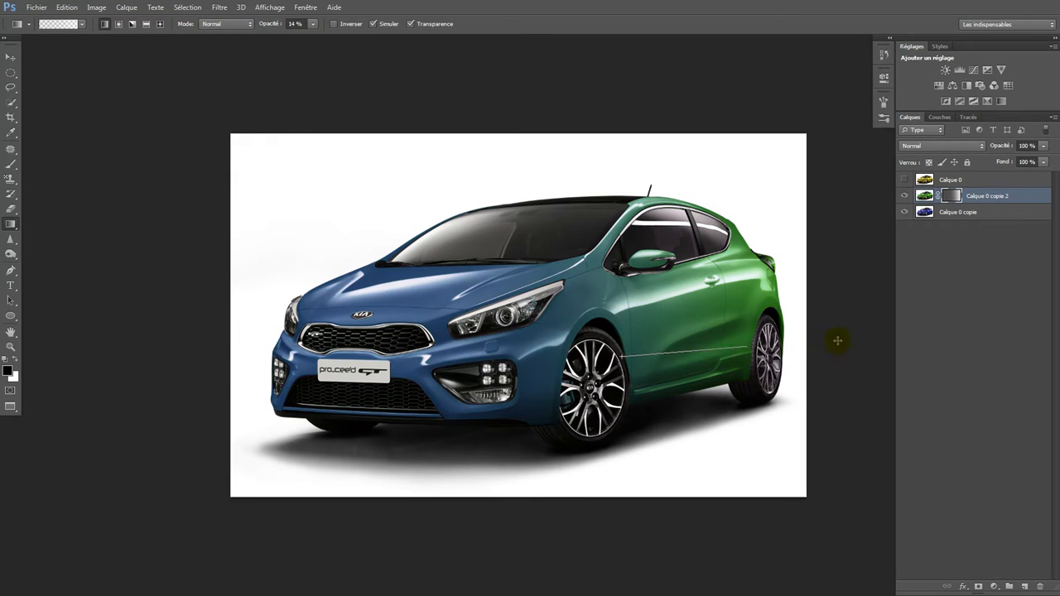
pyautogui.moveTo(436, 346); pyautogui.dragTo(634, 343)
pyautogui.moveTo(507, 358); pyautogui.dragTo(728, 337)
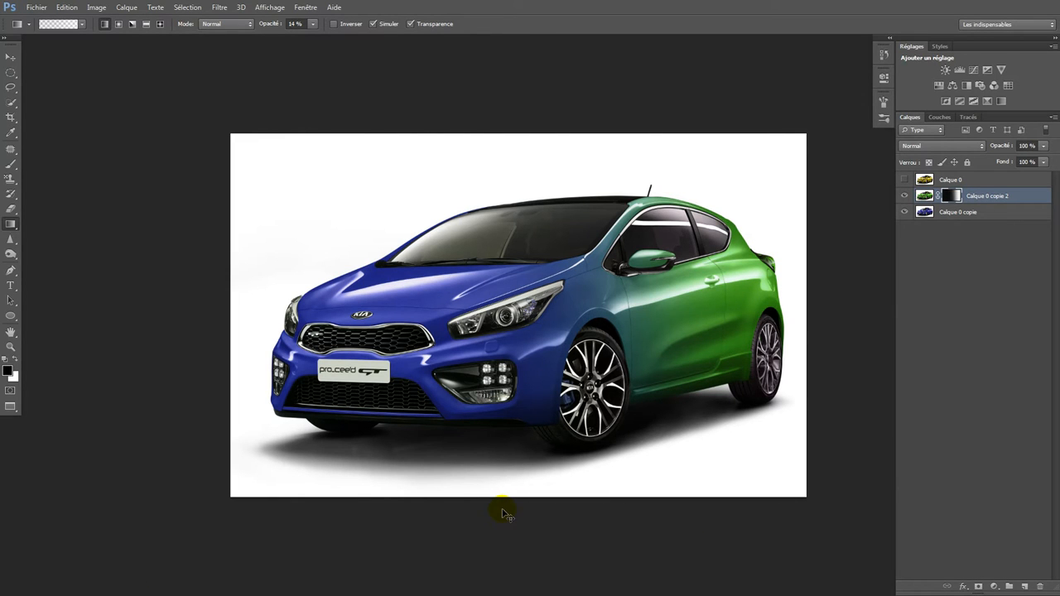
pyautogui.hotkey('ctrl', 'i')
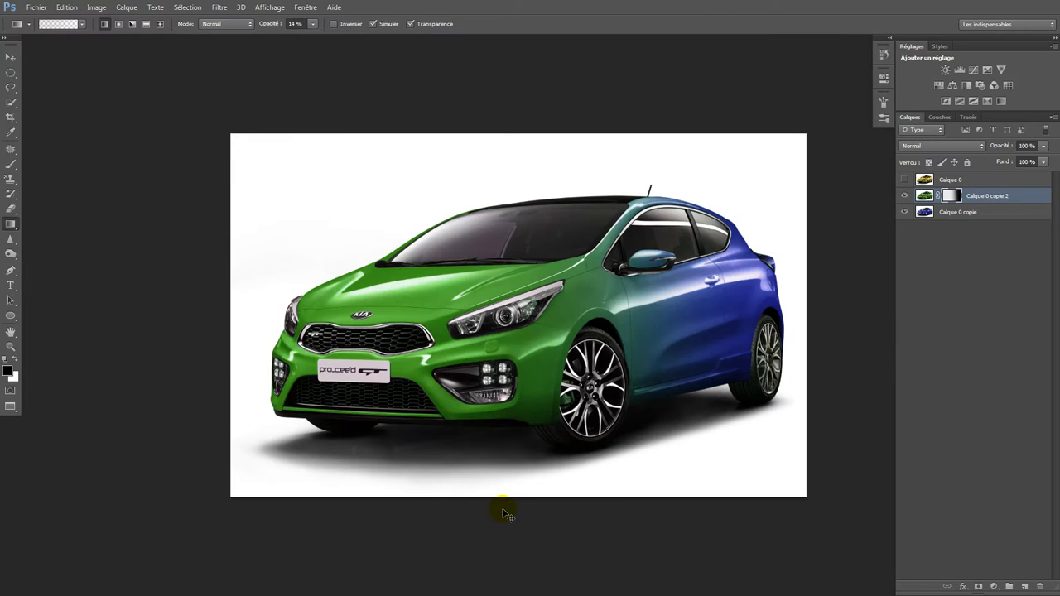
# Step: Invert the green layer's mask back and forth to compare the two gradient directions
pyautogui.hotkey('ctrl', 'i')
pyautogui.hotkey('ctrl', 'i')
pyautogui.hotkey('ctrl', 'i')
pyautogui.hotkey('ctrl', 'i')
pyautogui.hotkey('ctrl', 'i')
pyautogui.hotkey('ctrl', 'i')
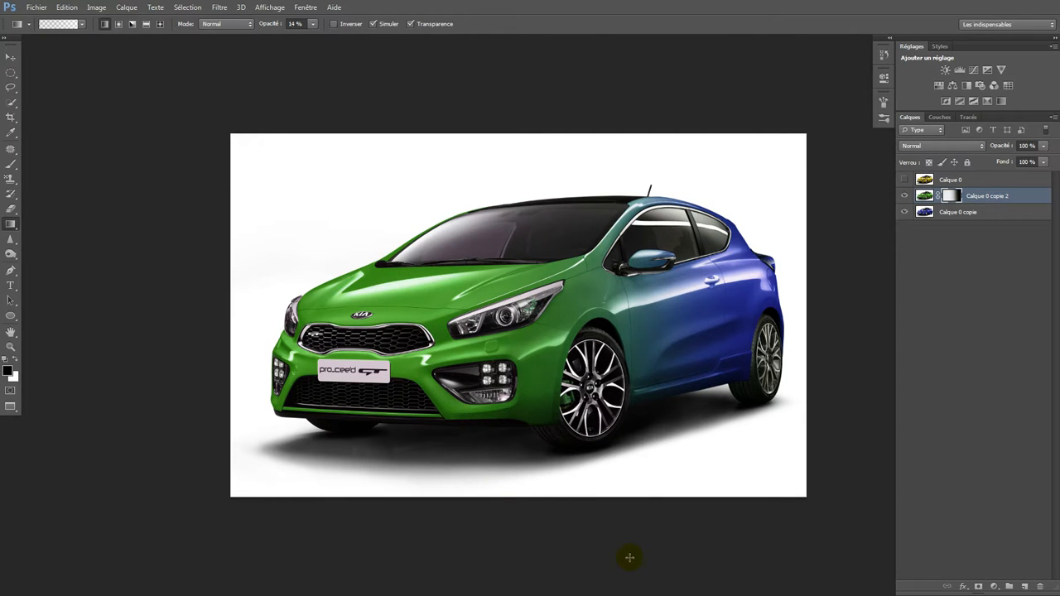
# Step: Show the yellow Calque 0 layer and add a layer mask to it
pyautogui.click(906, 181)
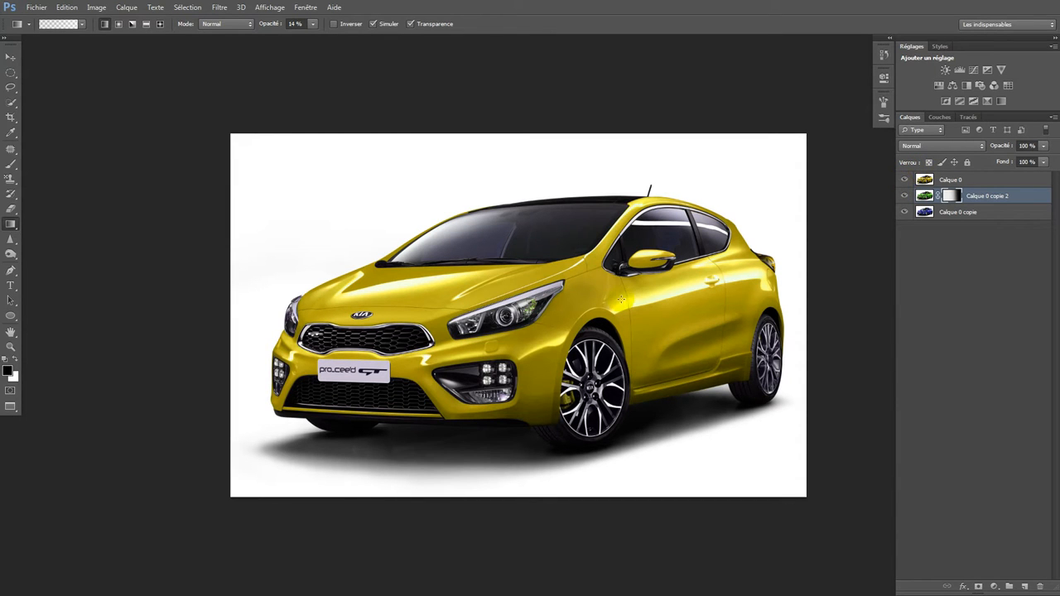
pyautogui.click(944, 179)
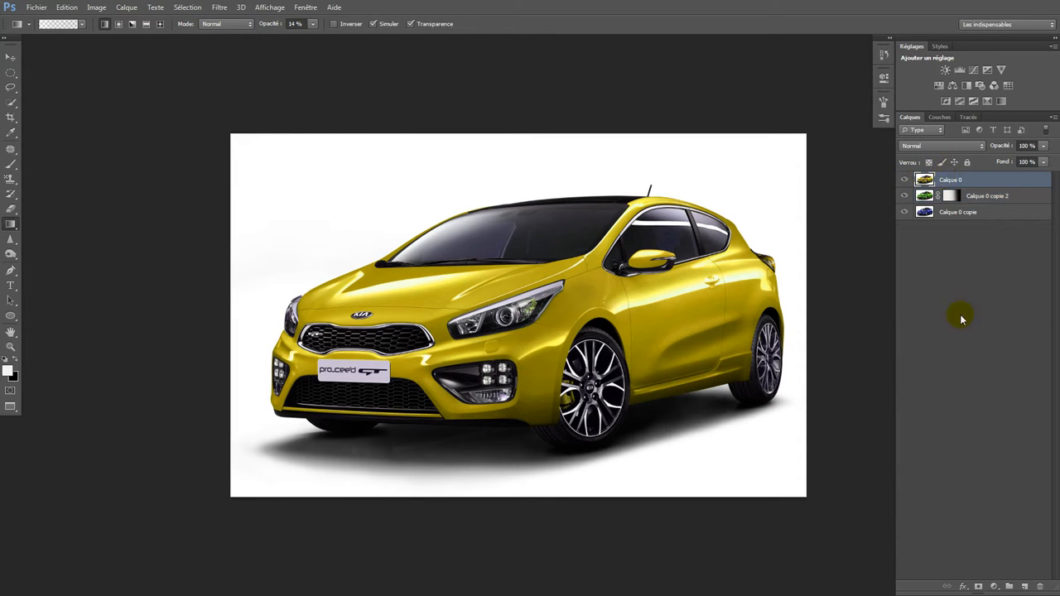
pyautogui.click(979, 587)
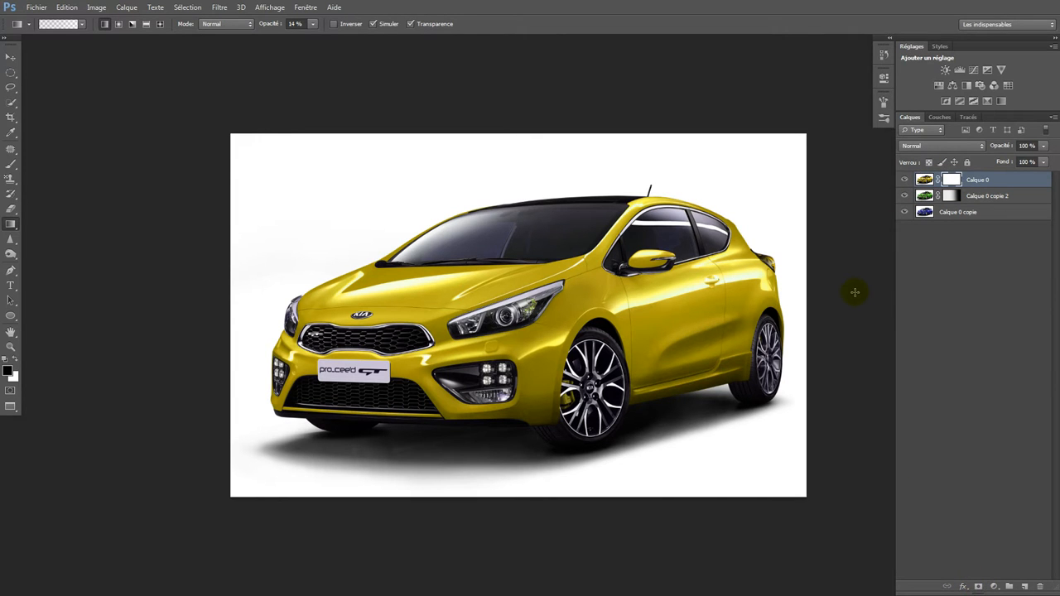
# Step: Fill the Calque 0 layer mask with black (Noir) in Normal mode at 100% opacity
pyautogui.hotkey('shift', 'F5')
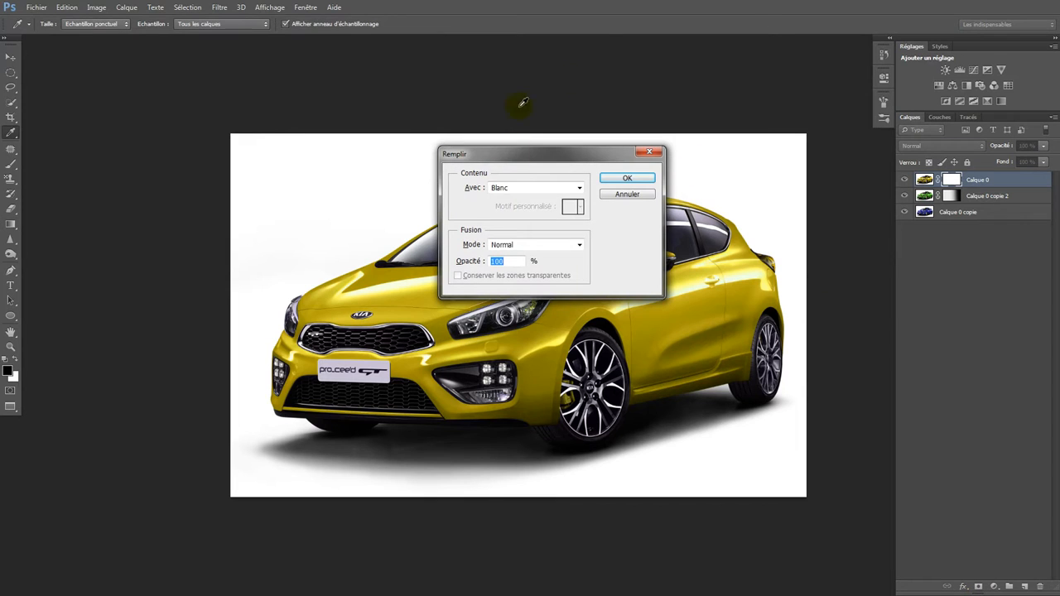
pyautogui.click(532, 189)
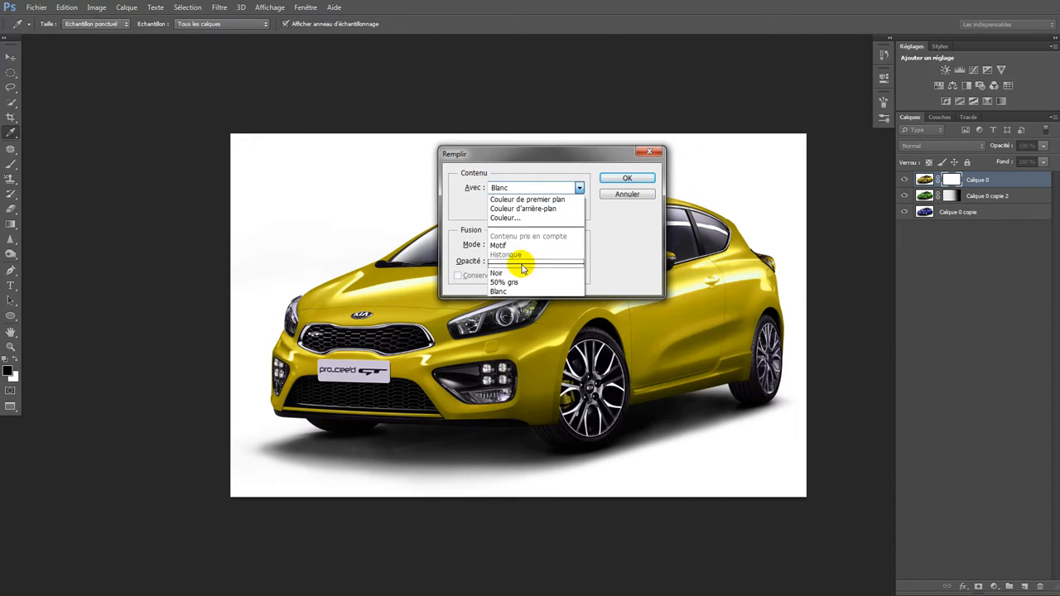
pyautogui.click(531, 274)
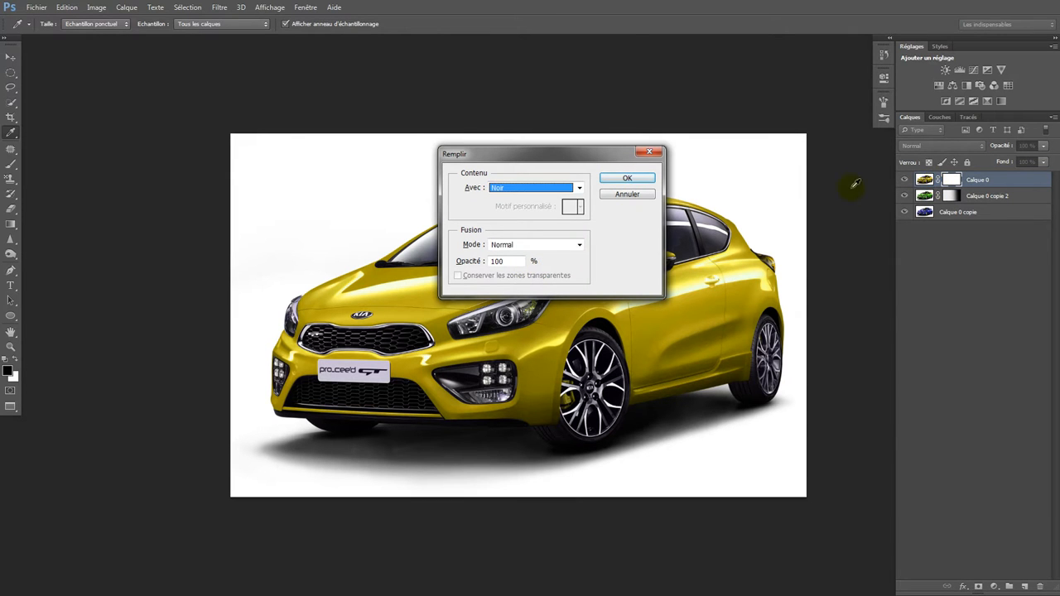
pyautogui.click(623, 178)
# Step: Reset the foreground and background colours to their defaults and choose the 484 px lightning tip for the Brush tool
pyautogui.press('g')
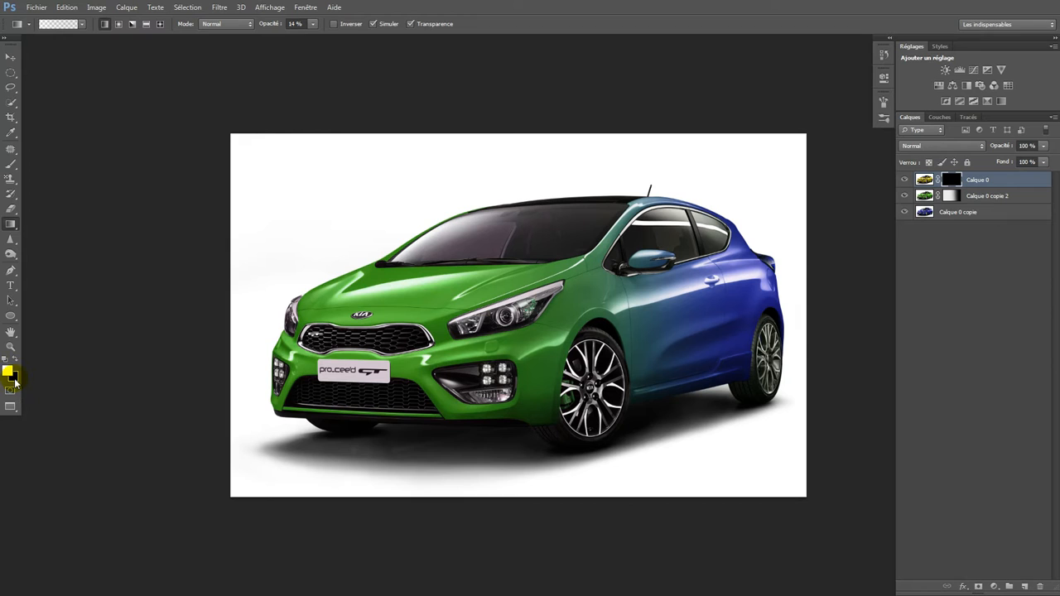
pyautogui.press('d')
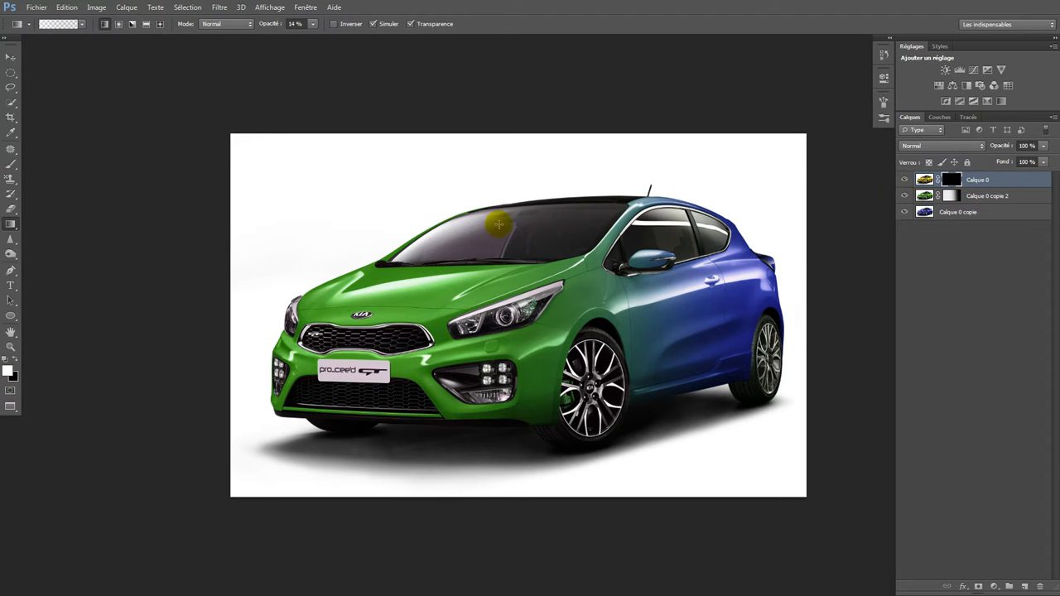
pyautogui.click(11, 164)
pyautogui.rightClick(473, 160)
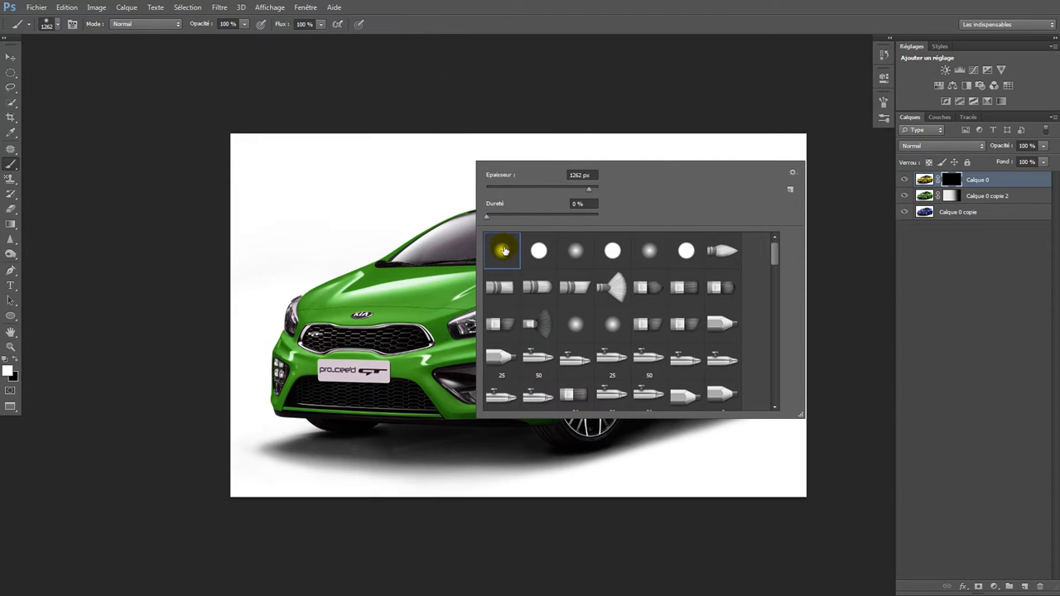
pyautogui.scroll(-5, 605, 305)
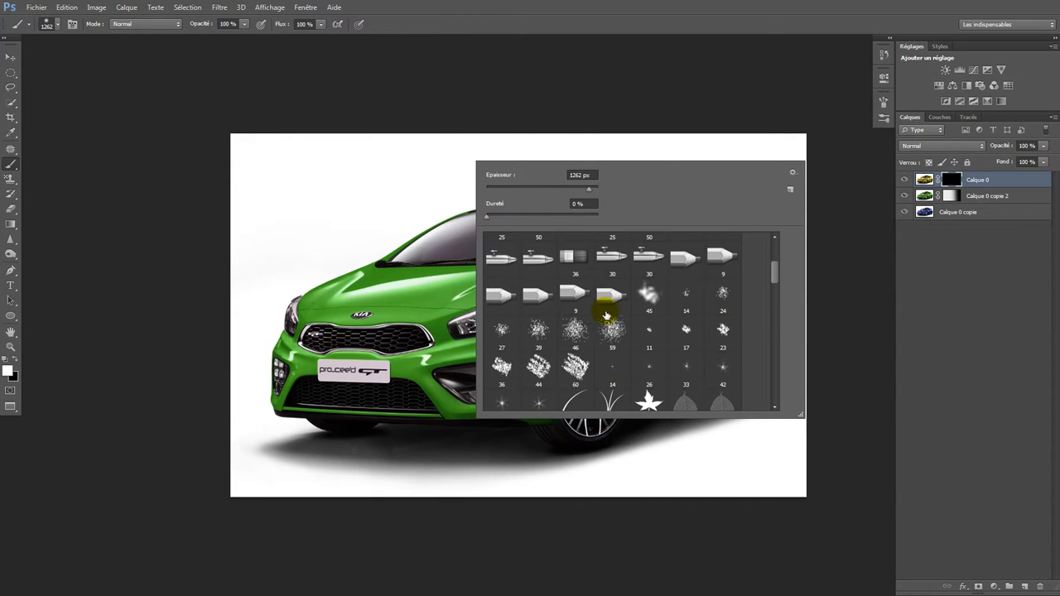
pyautogui.scroll(-3, 602, 300)
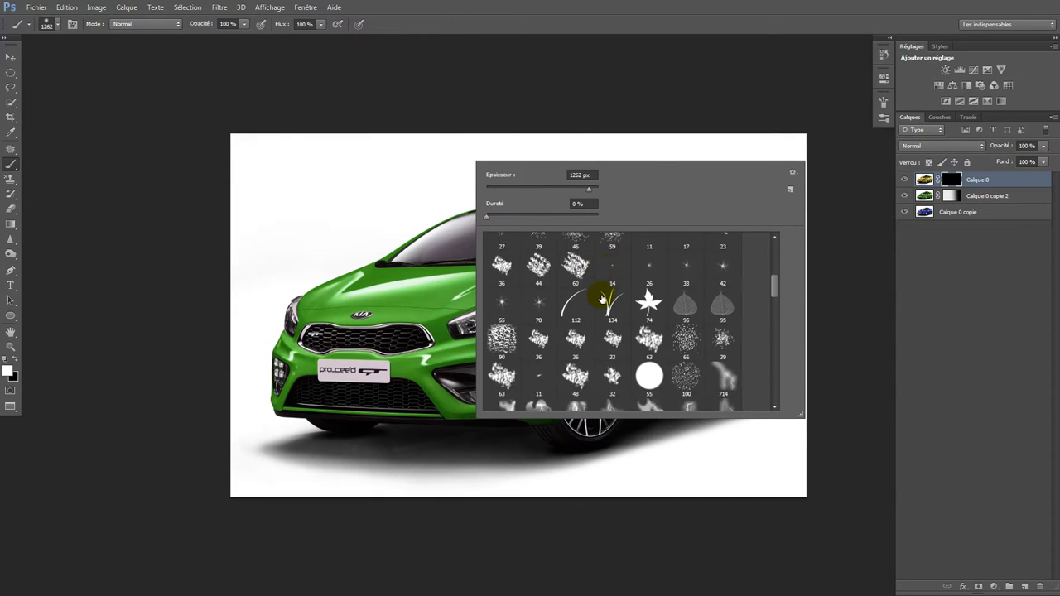
pyautogui.scroll(-3, 602, 300)
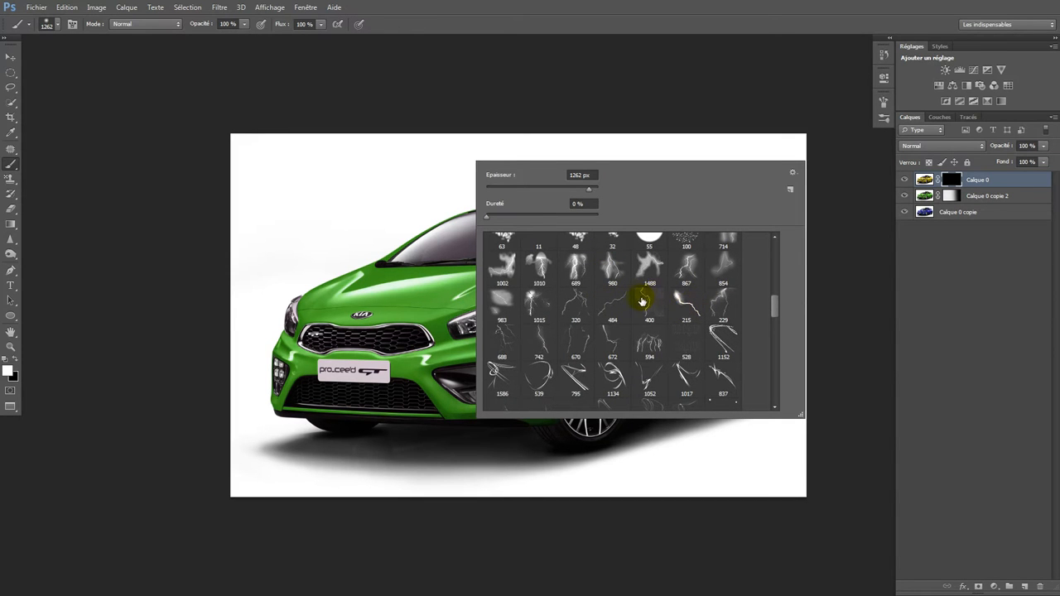
pyautogui.click(603, 306)
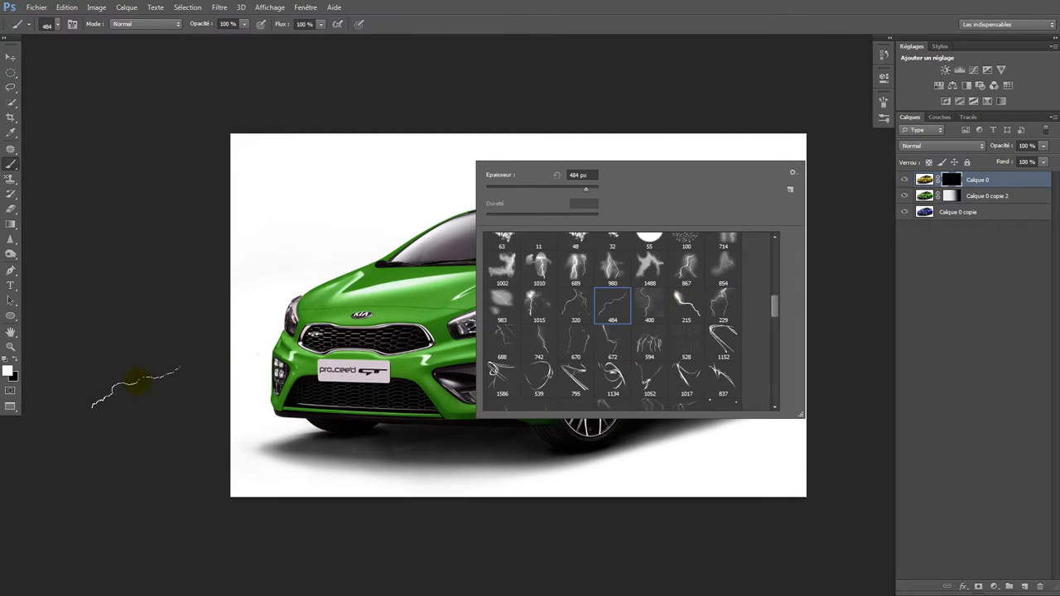
pyautogui.click(143, 383)
# Step: Set the lightning brush tip's angle to -36° and roundness to 88%, and resize it to 872 px over the car's side
pyautogui.keyDown('alt'); pyautogui.rightClick(676, 325); pyautogui.keyUp('alt')
pyautogui.moveTo(676, 325); pyautogui.dragTo(734, 336)
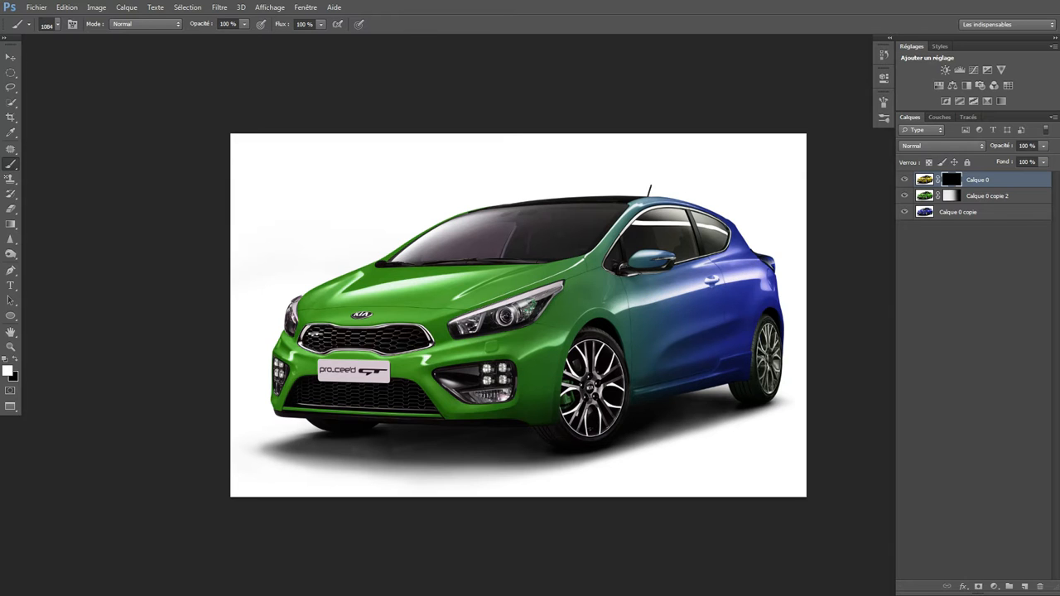
pyautogui.click(72, 23)
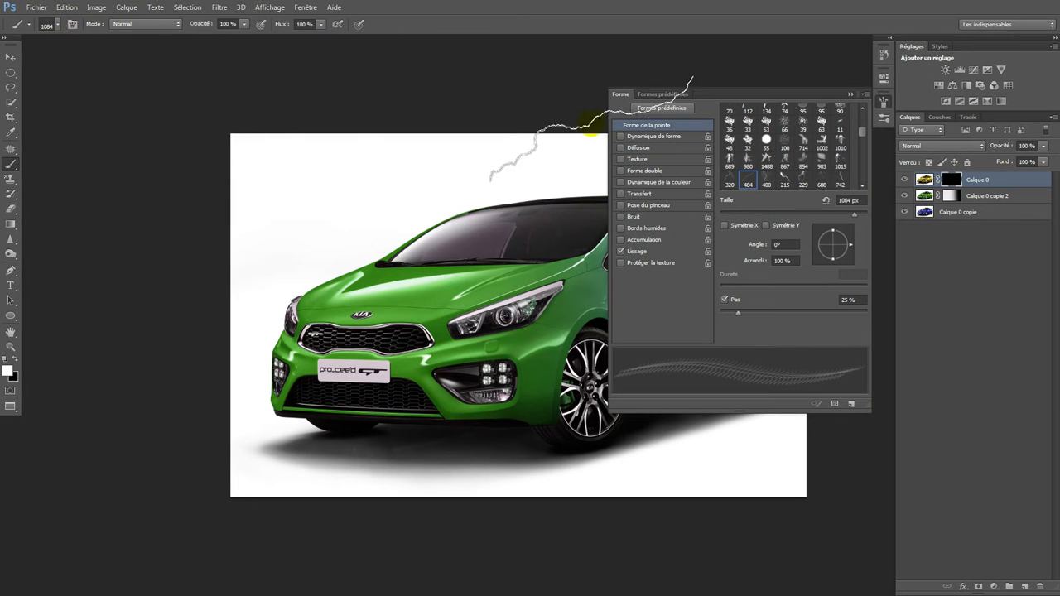
pyautogui.moveTo(838, 260); pyautogui.dragTo(847, 258)
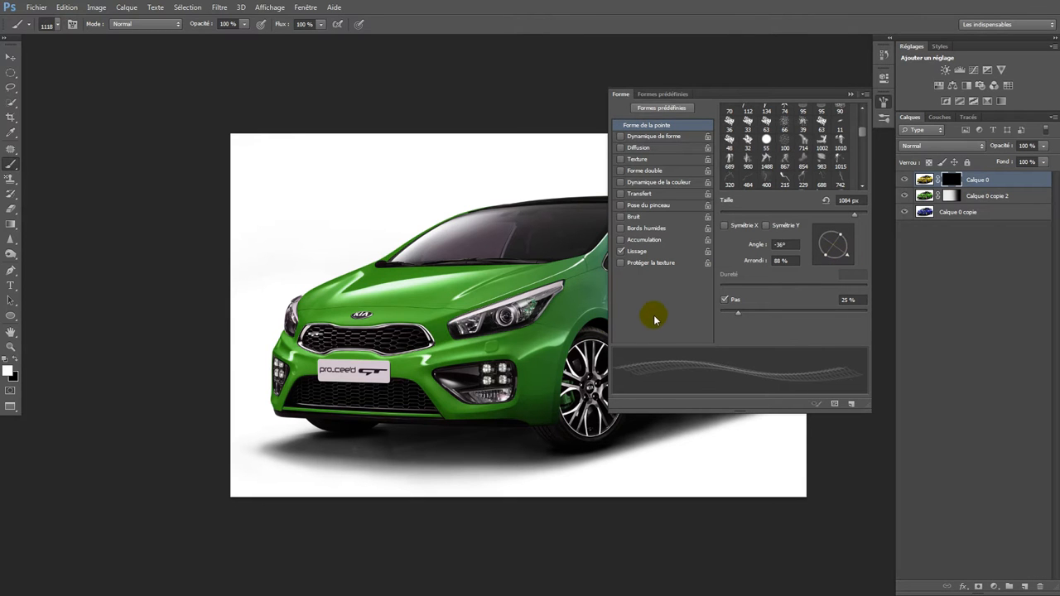
pyautogui.click(851, 95)
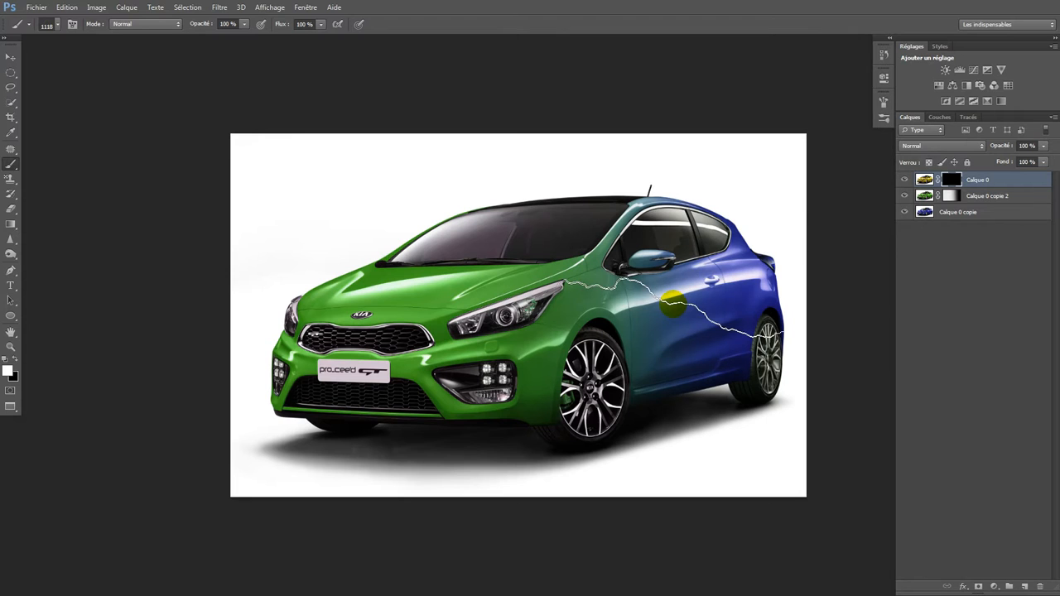
pyautogui.moveTo(673, 304); pyautogui.dragTo(663, 302)
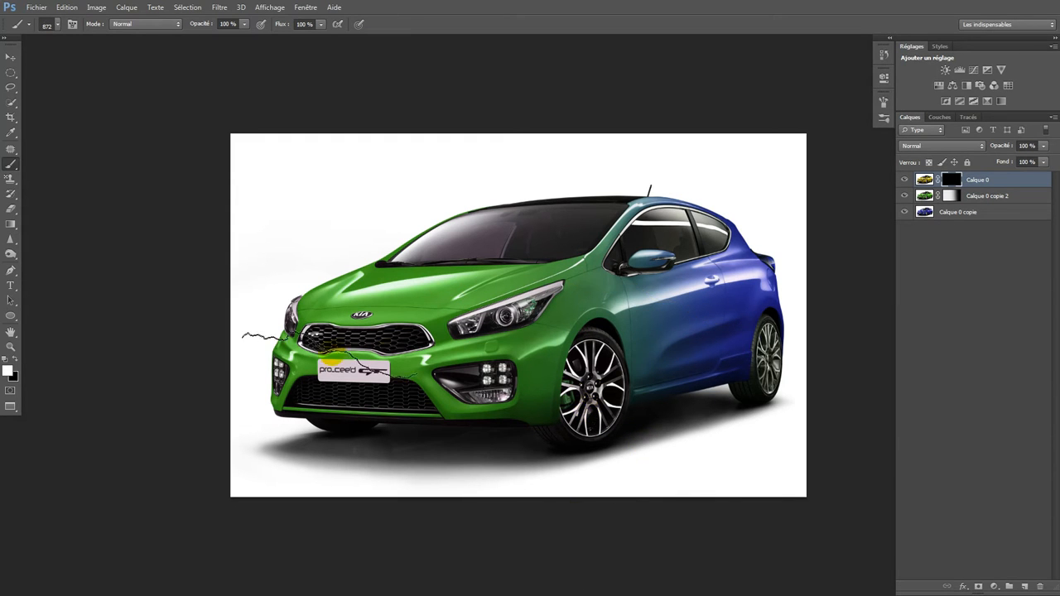
# Step: Try the 215 px lightning brush tip on the Calque 0 mask over the car's door
pyautogui.rightClick(242, 299)
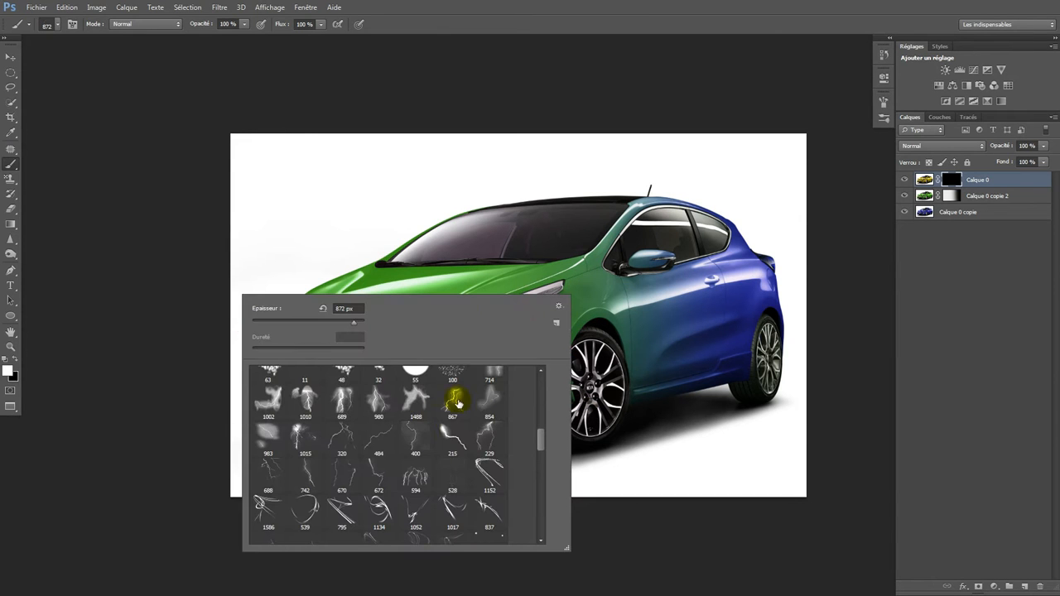
pyautogui.click(452, 435)
pyautogui.press('Return')
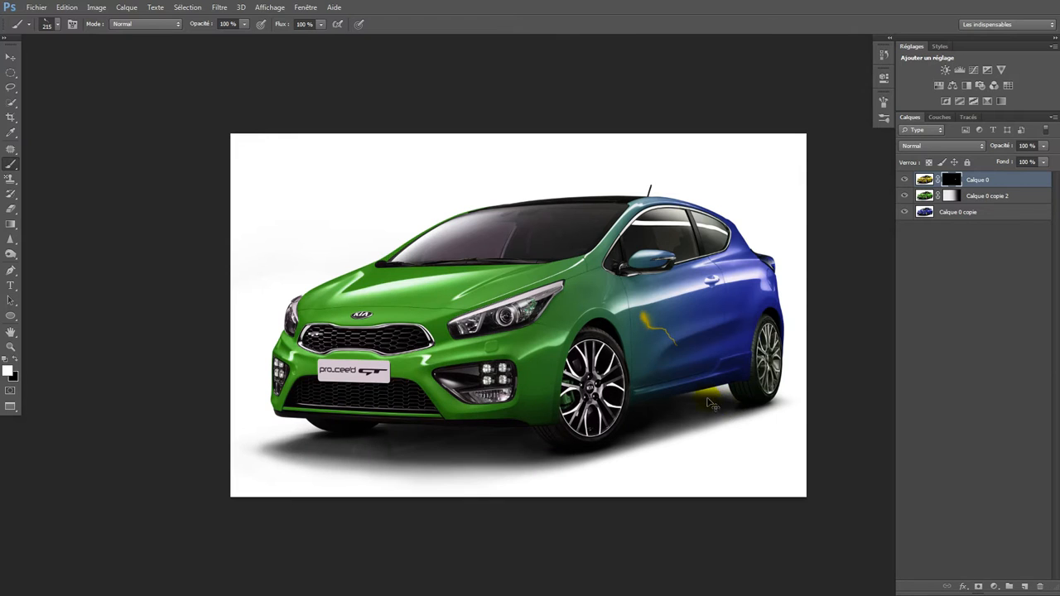
# Step: Stamp the 1134 px swirl brush tip in white on the Calque 0 mask across the car's side
pyautogui.rightClick(705, 328)
pyautogui.scroll(-2, 769, 419)
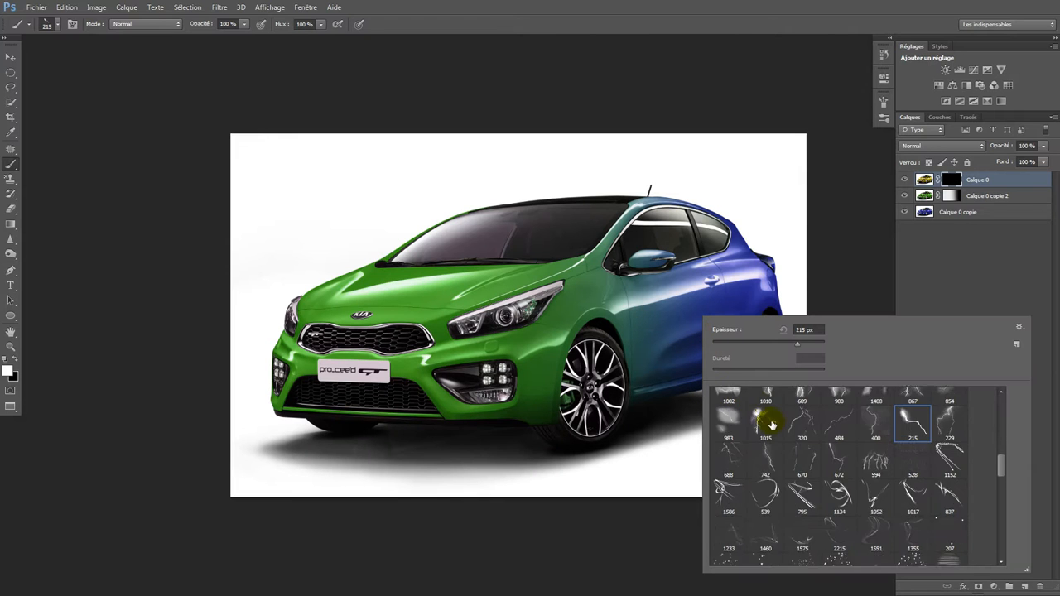
pyautogui.click(792, 448)
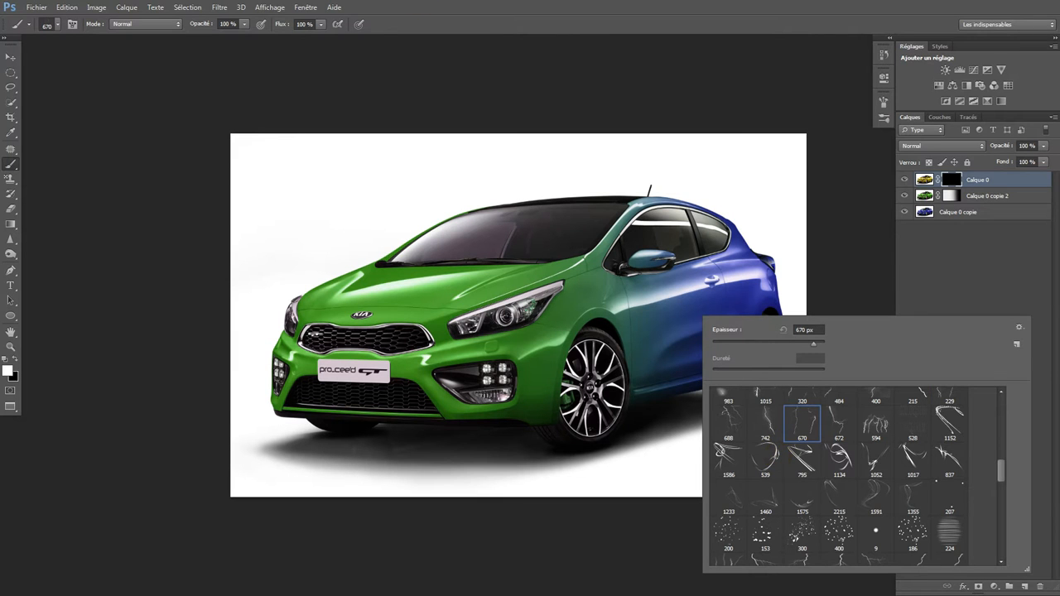
pyautogui.doubleClick(822, 470)
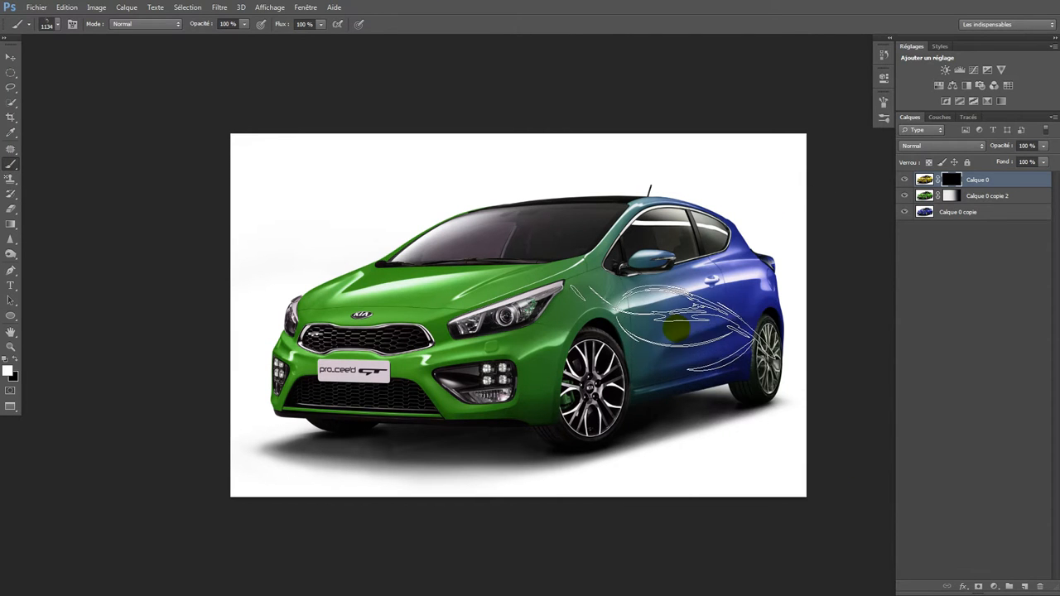
pyautogui.click(669, 325)
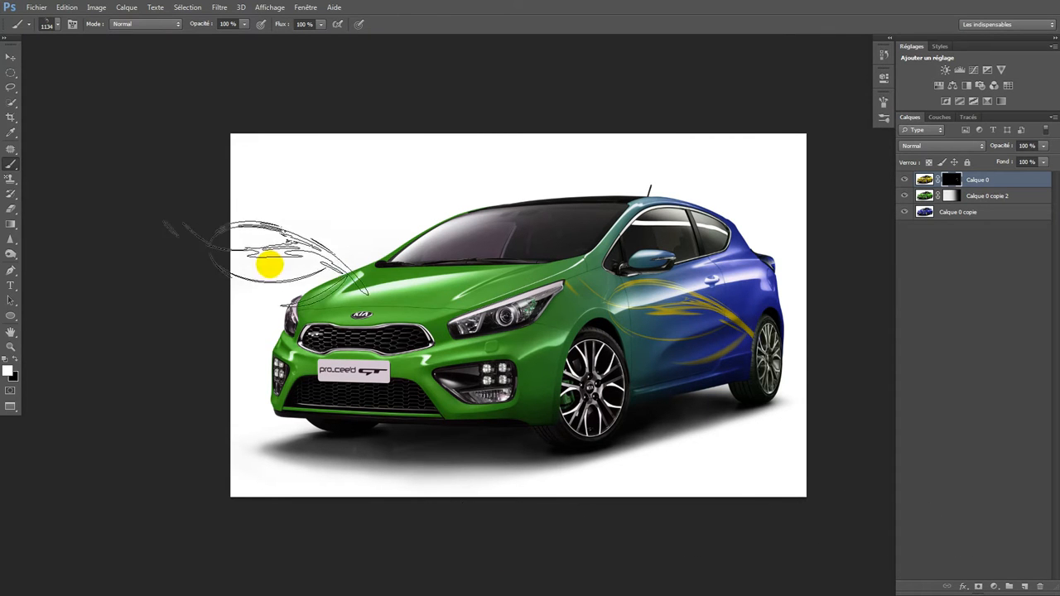
# Step: Stamp the maple leaf brush tip at 818 px on the Calque 0 mask over the bonnet, and undo the extra stamp on the front bumper
pyautogui.rightClick(460, 319)
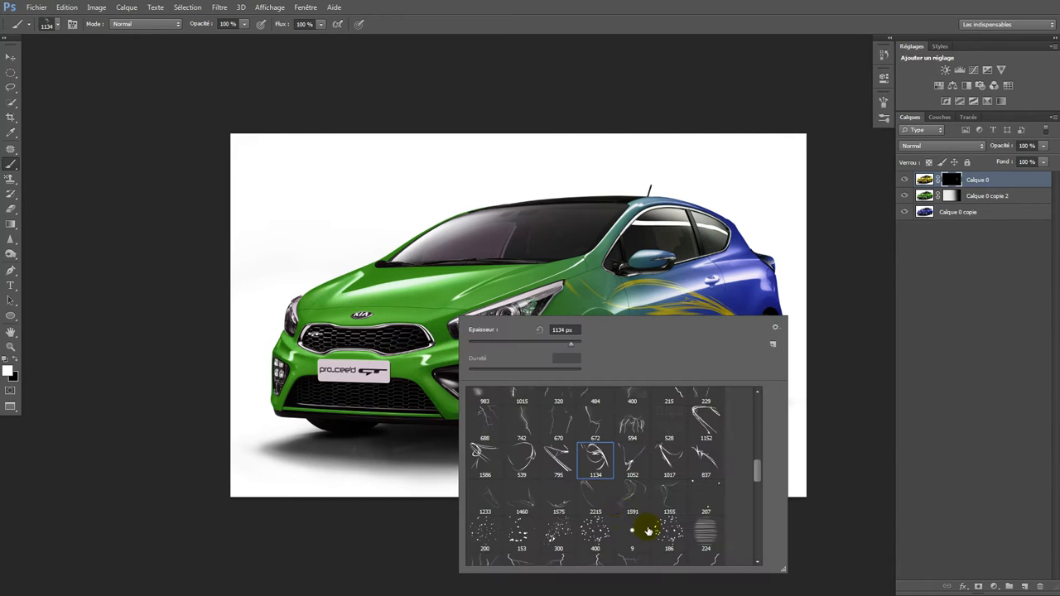
pyautogui.scroll(10, 561, 480)
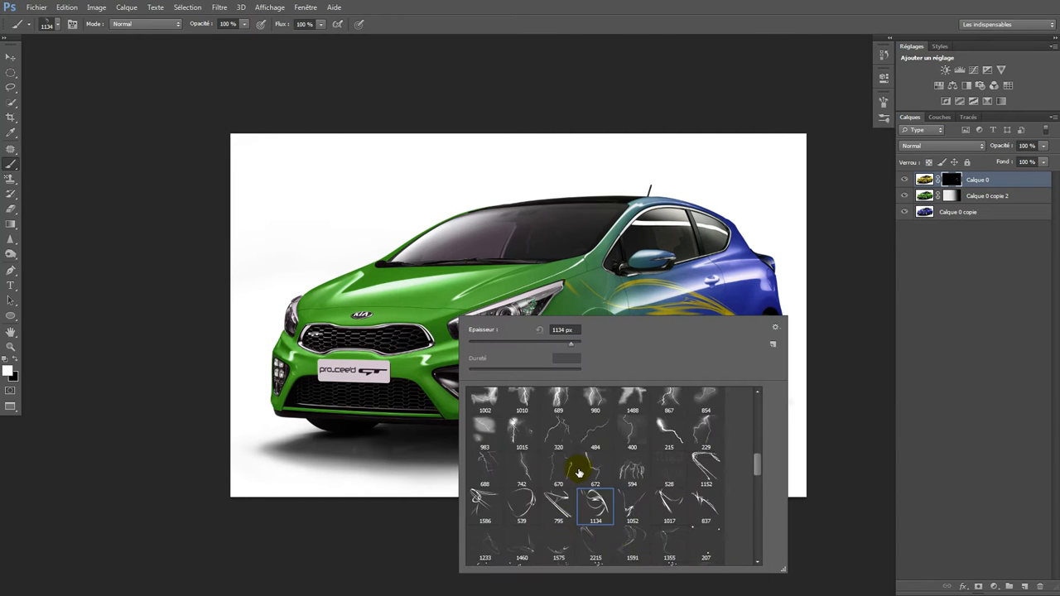
pyautogui.scroll(3, 579, 472)
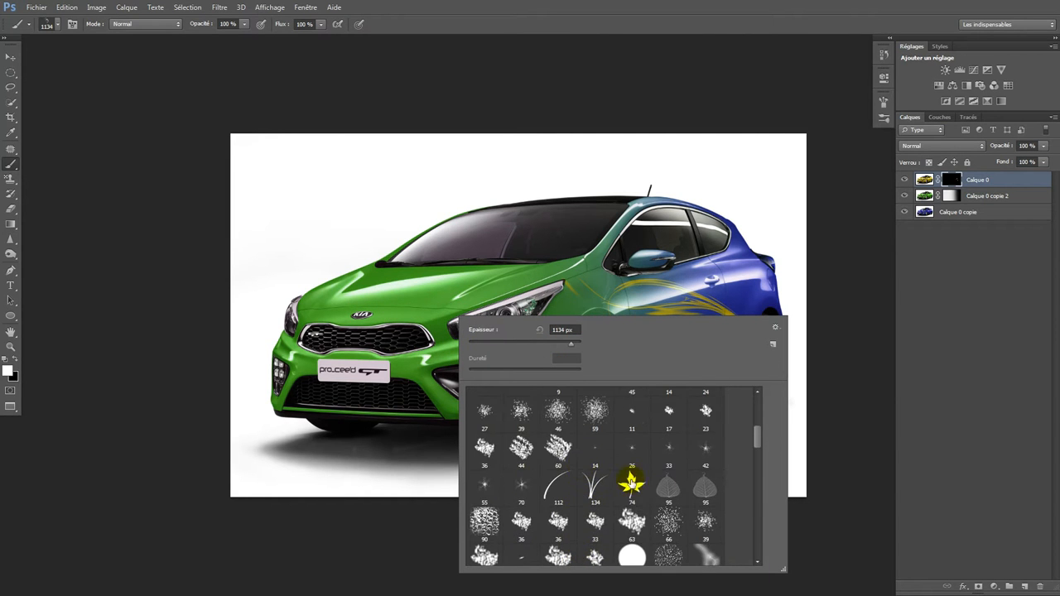
pyautogui.doubleClick(627, 489)
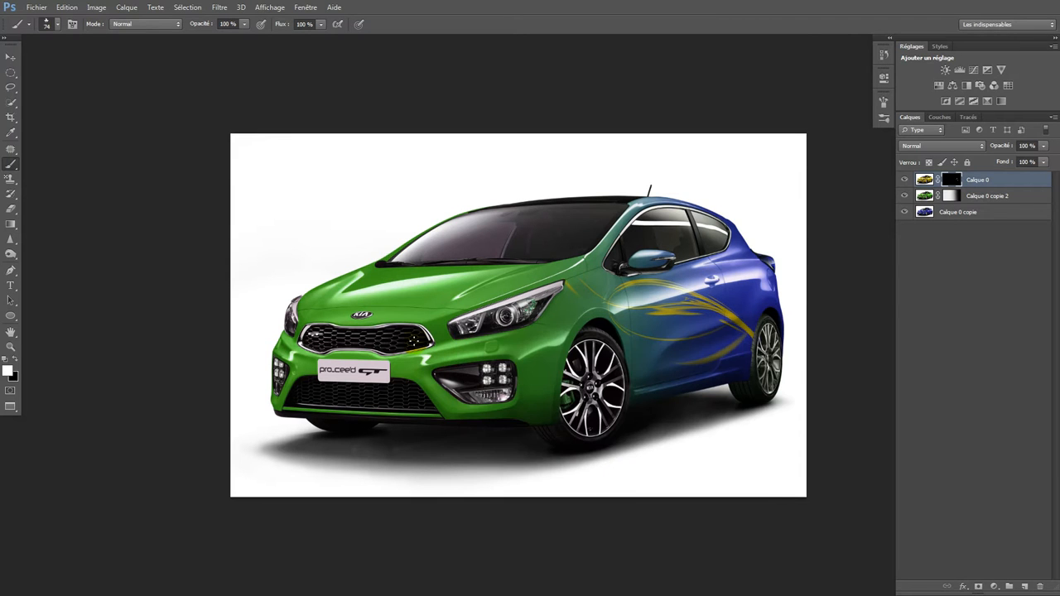
pyautogui.rightClick(386, 311)
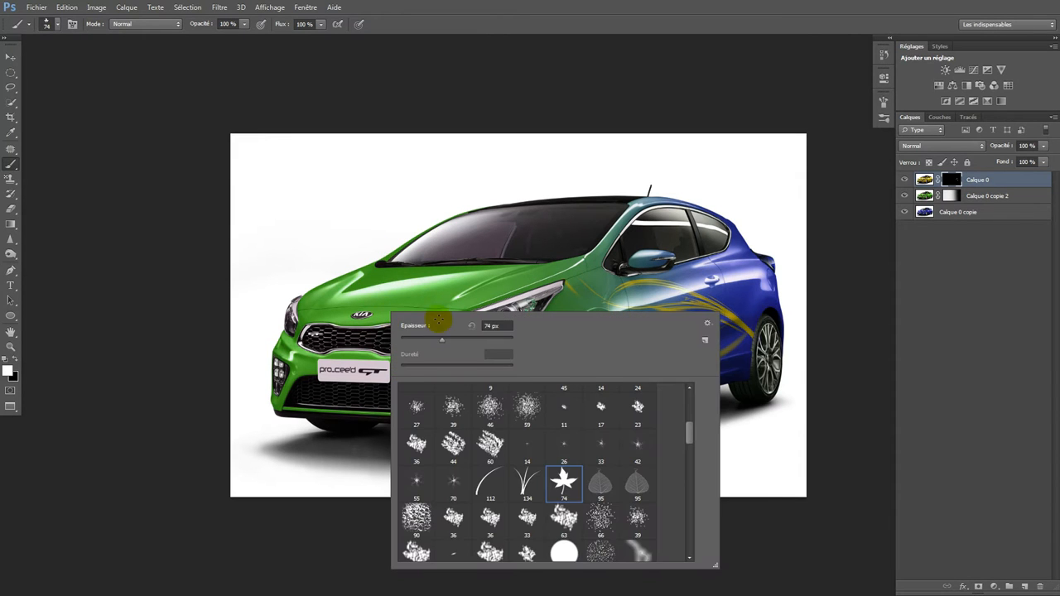
pyautogui.press('Escape')
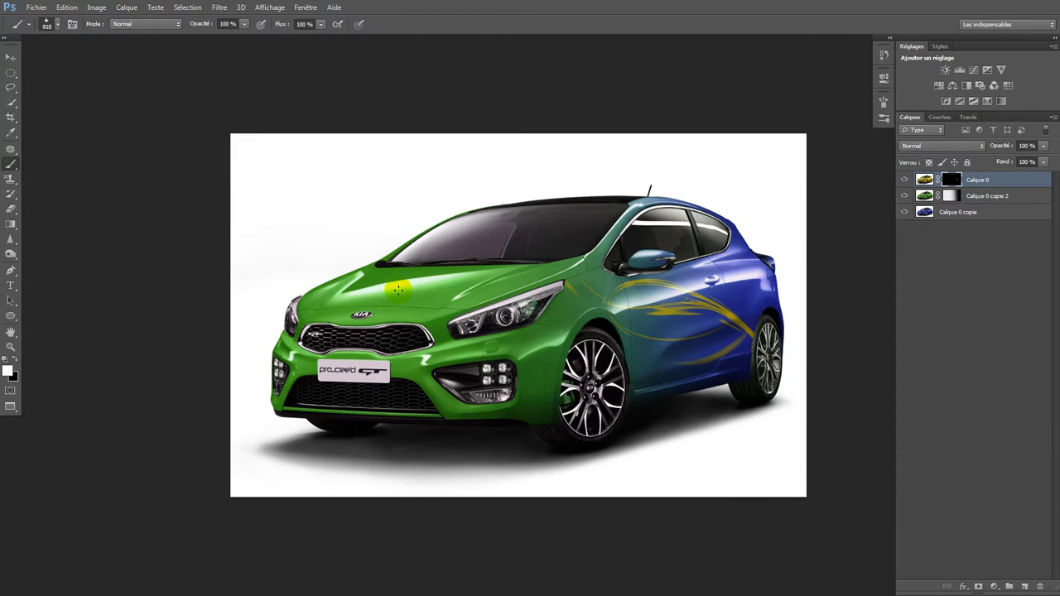
pyautogui.click(397, 294)
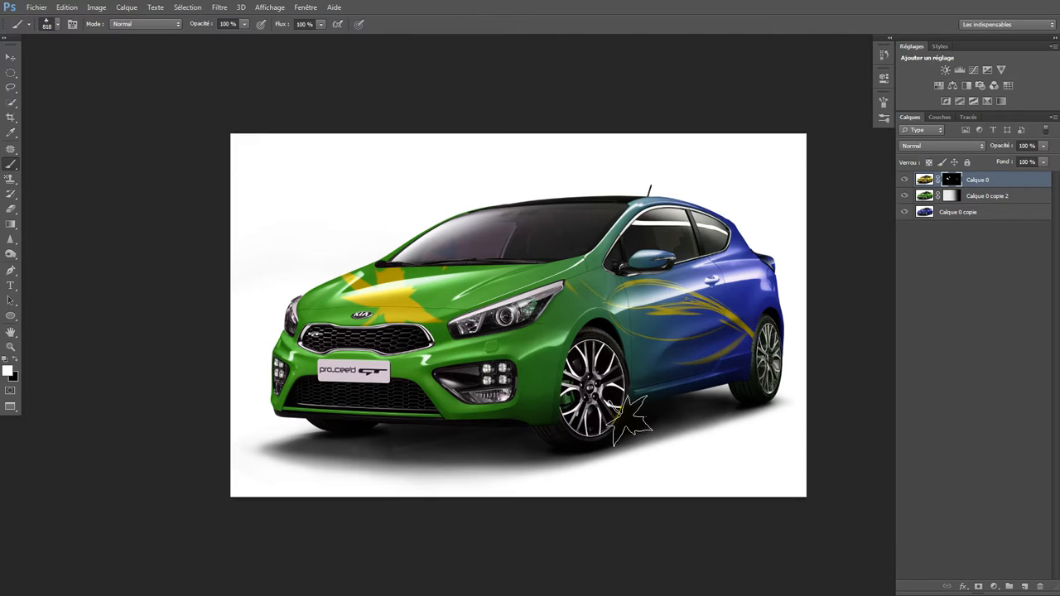
pyautogui.click(500, 394)
pyautogui.hotkey('ctrl', 'z')
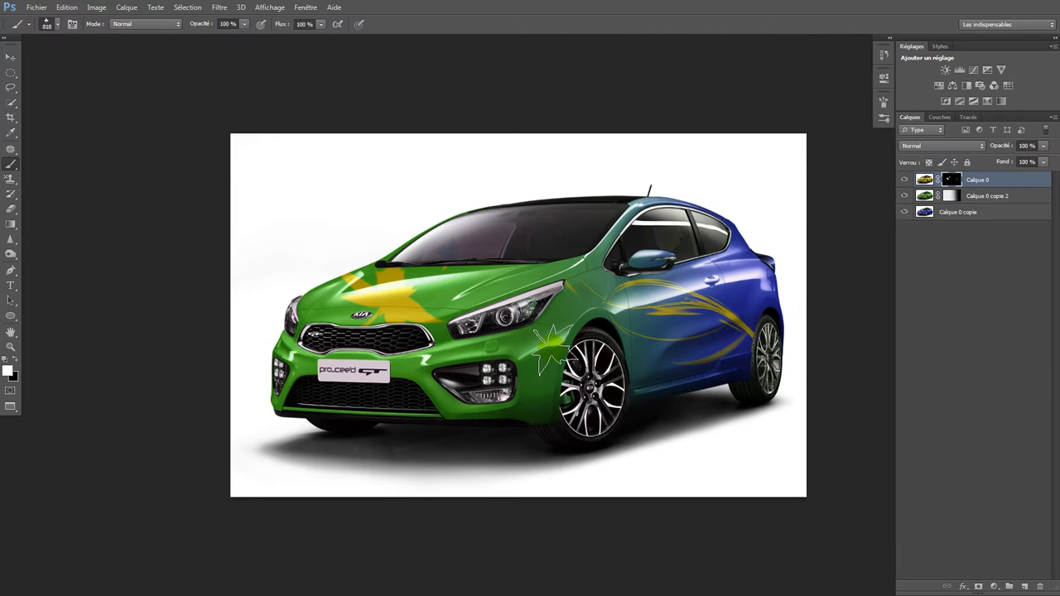
# Step: Paint with the grass brush tip at 734 px on the Calque 0 mask along the front bumper and the lower side of the car
pyautogui.rightClick(557, 318)
pyautogui.scroll(-2, 650, 503)
pyautogui.scroll(-2, 650, 503)
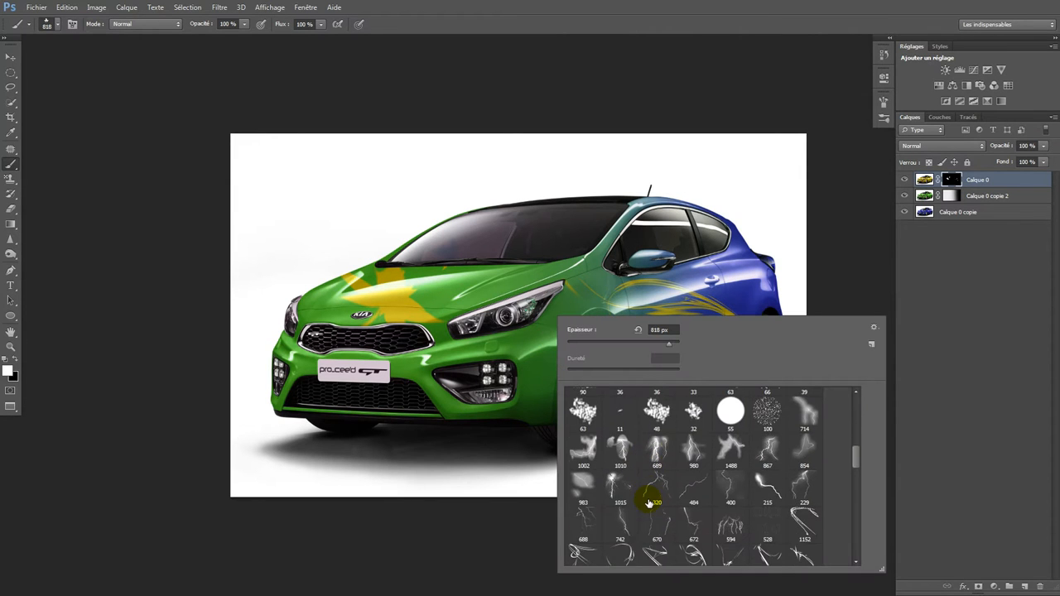
pyautogui.scroll(2, 648, 452)
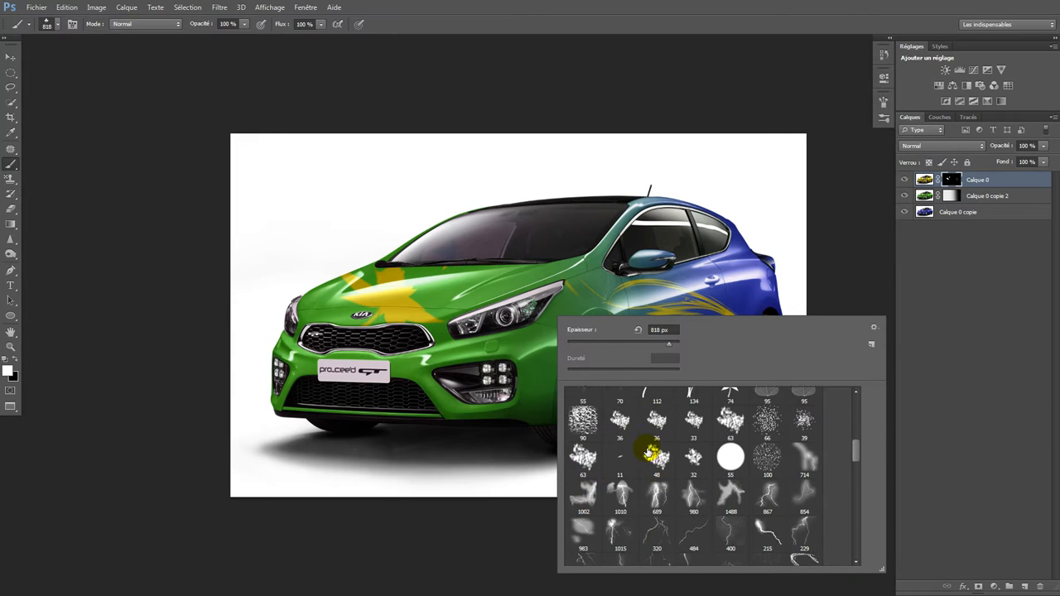
pyautogui.click(653, 442)
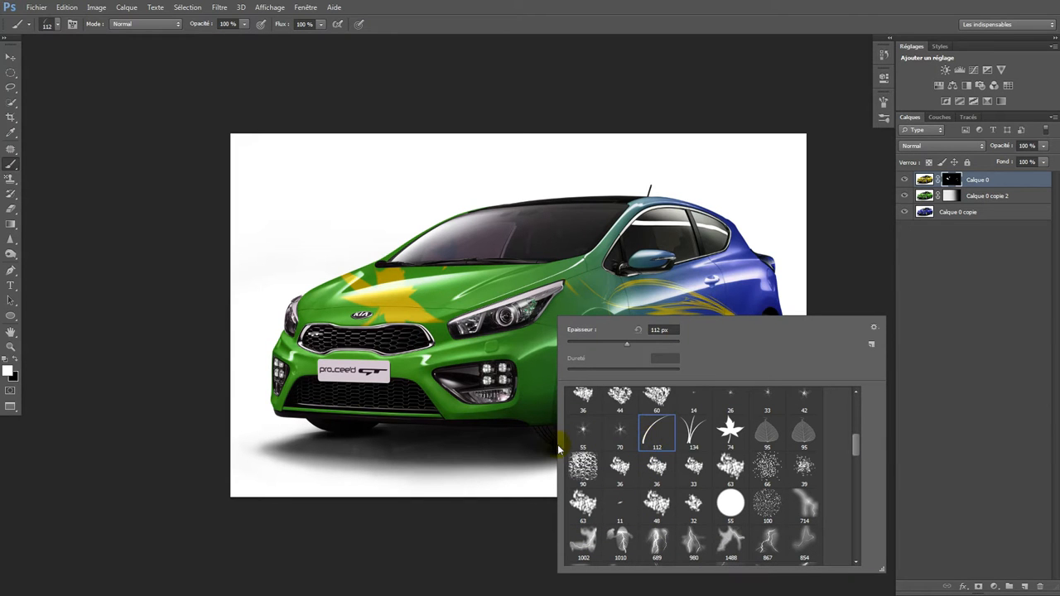
pyautogui.doubleClick(694, 434)
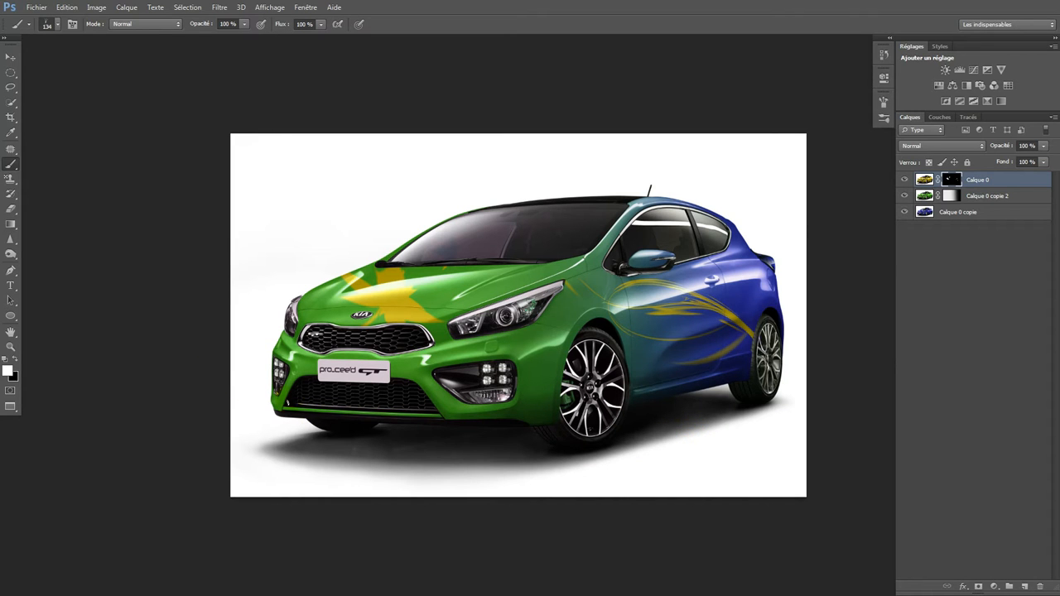
pyautogui.moveTo(274, 388)
pyautogui.mouseDown()
pyautogui.moveTo(476, 396)
pyautogui.moveTo(499, 416)
pyautogui.moveTo(524, 419)
pyautogui.moveTo(590, 387)
pyautogui.moveTo(614, 391)
pyautogui.moveTo(448, 402)
pyautogui.moveTo(190, 375)
pyautogui.mouseUp()
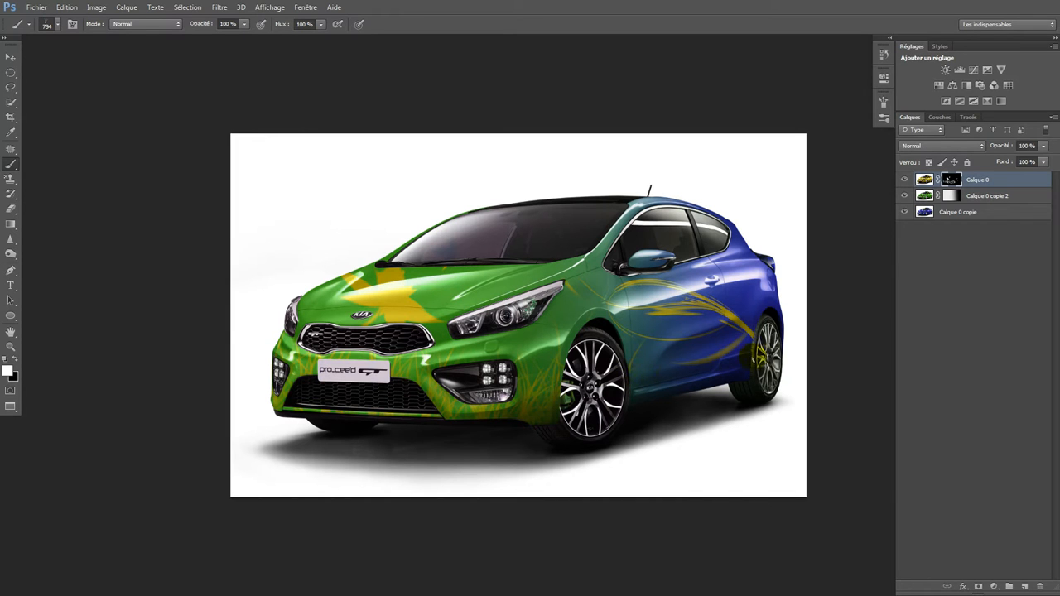
pyautogui.moveTo(704, 357)
pyautogui.mouseDown()
pyautogui.moveTo(822, 358)
pyautogui.moveTo(806, 359)
pyautogui.moveTo(814, 364)
pyautogui.moveTo(763, 424)
pyautogui.moveTo(728, 421)
pyautogui.mouseUp()
# Step: Stamp the 224 px striped brush tip in white on the Calque 0 mask over the bonnet beside the maple leaf
pyautogui.rightClick(727, 420)
pyautogui.scroll(-5, 804, 522)
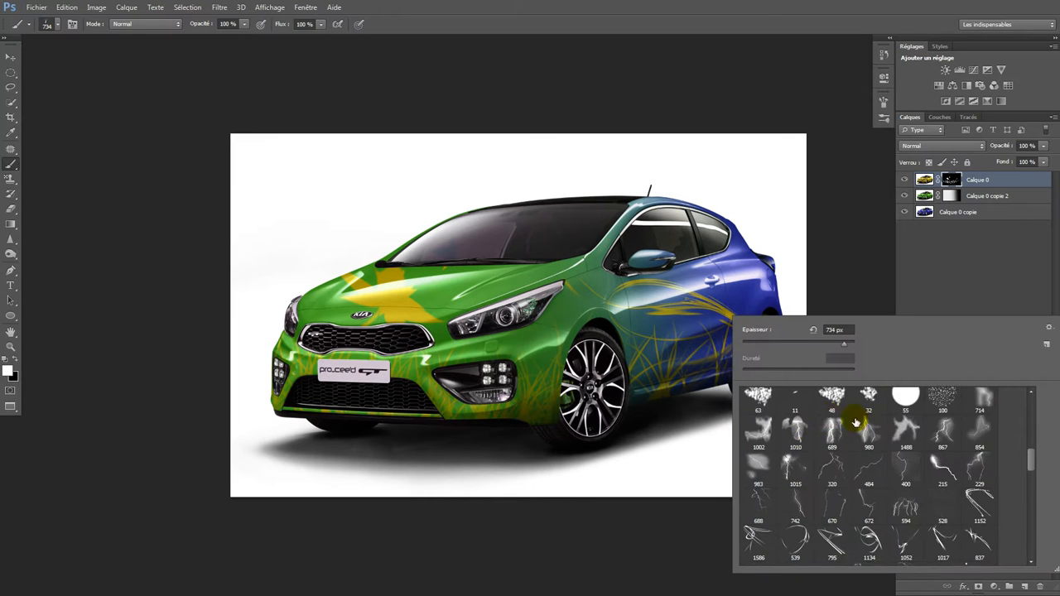
pyautogui.scroll(-3, 905, 518)
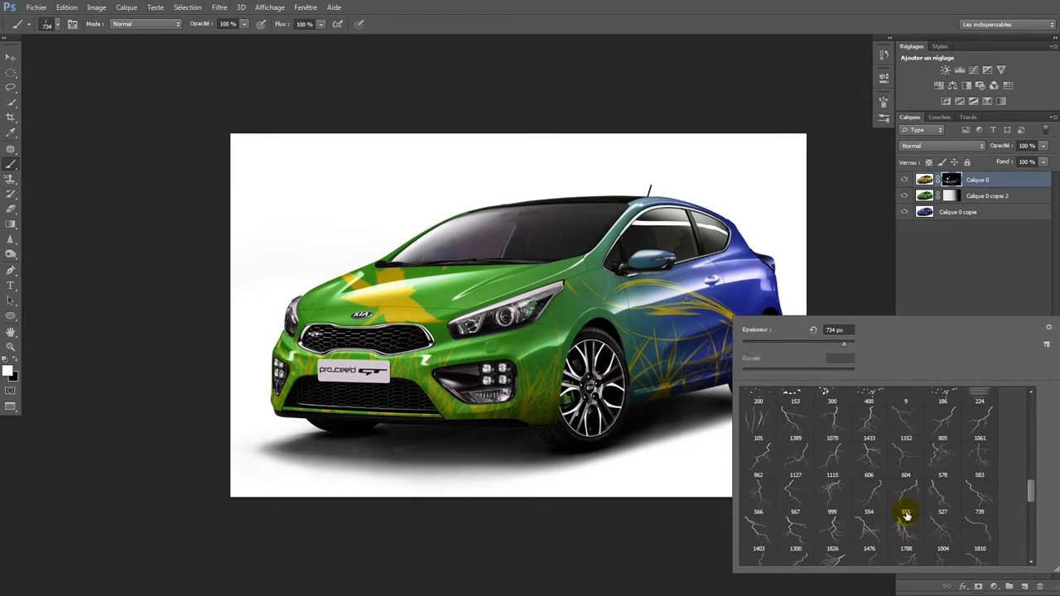
pyautogui.click(978, 420)
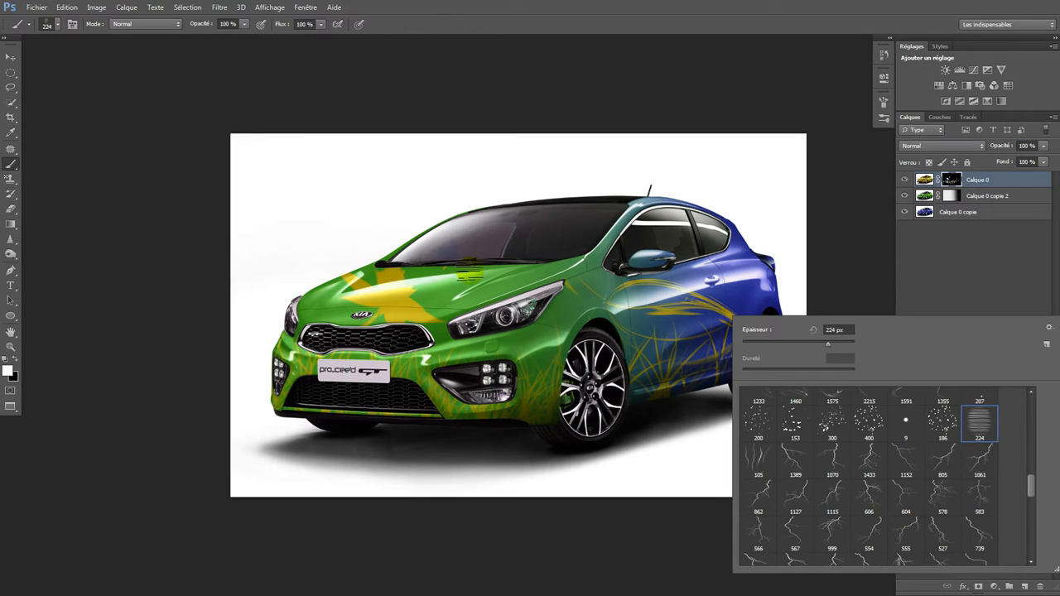
pyautogui.click(478, 282)
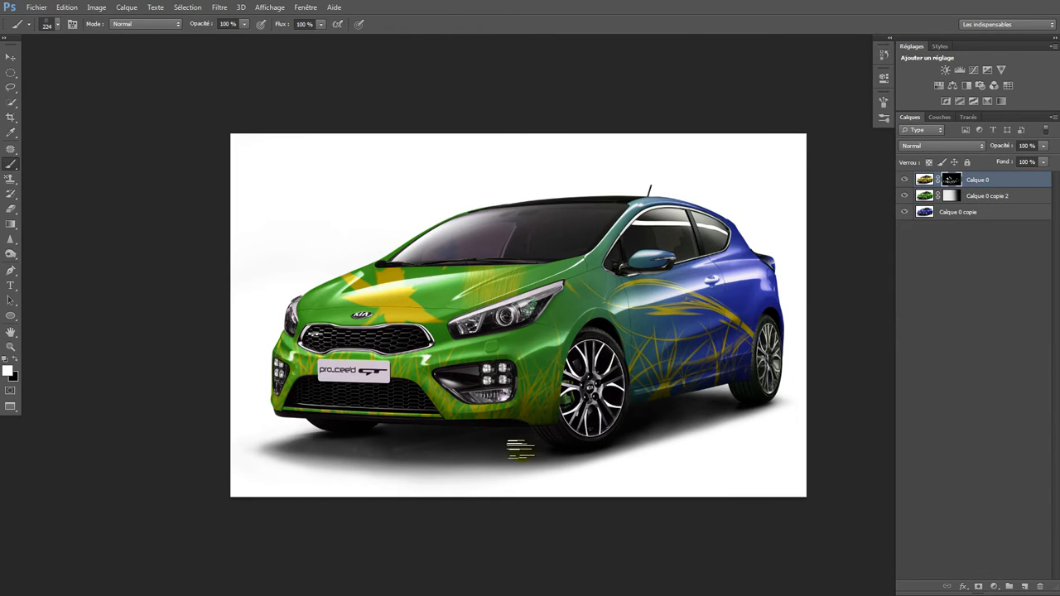
# Step: Stamp the 637 px flame brush tip on the Calque 0 mask over the front wing and the door
pyautogui.rightClick(572, 390)
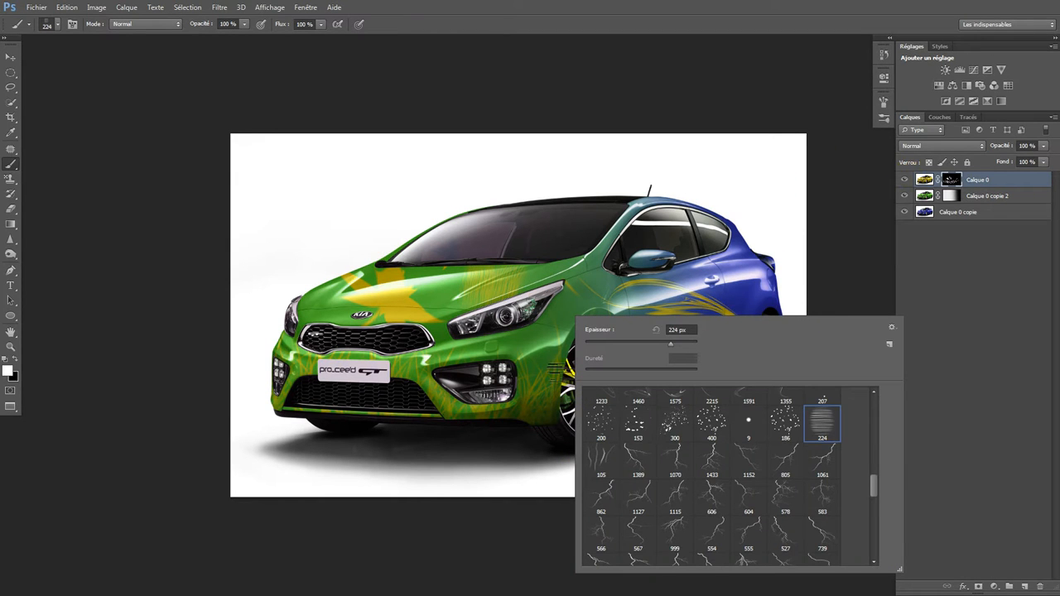
pyautogui.scroll(-8, 646, 481)
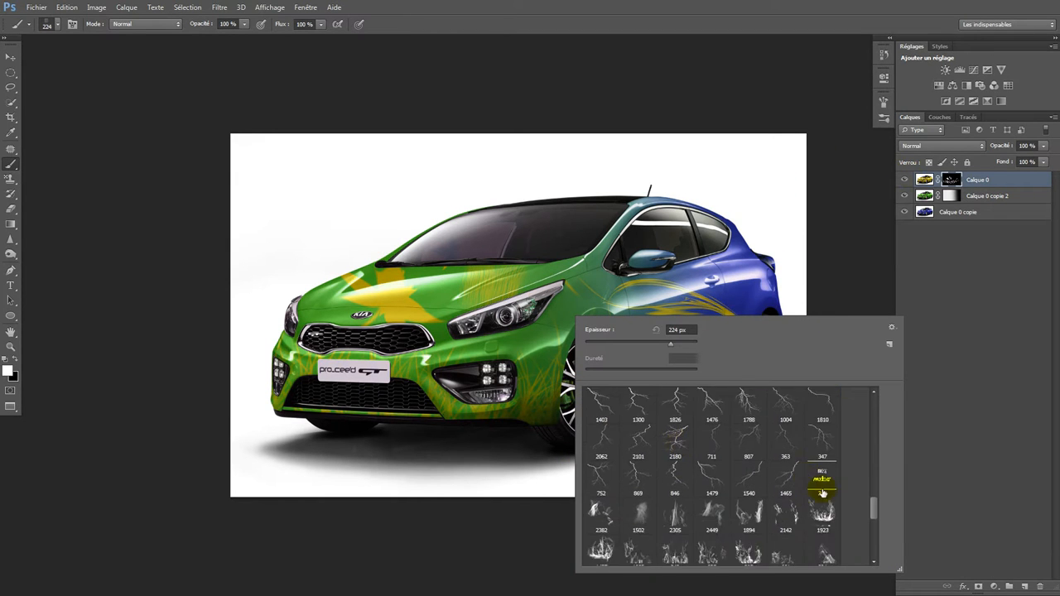
pyautogui.scroll(-1, 796, 513)
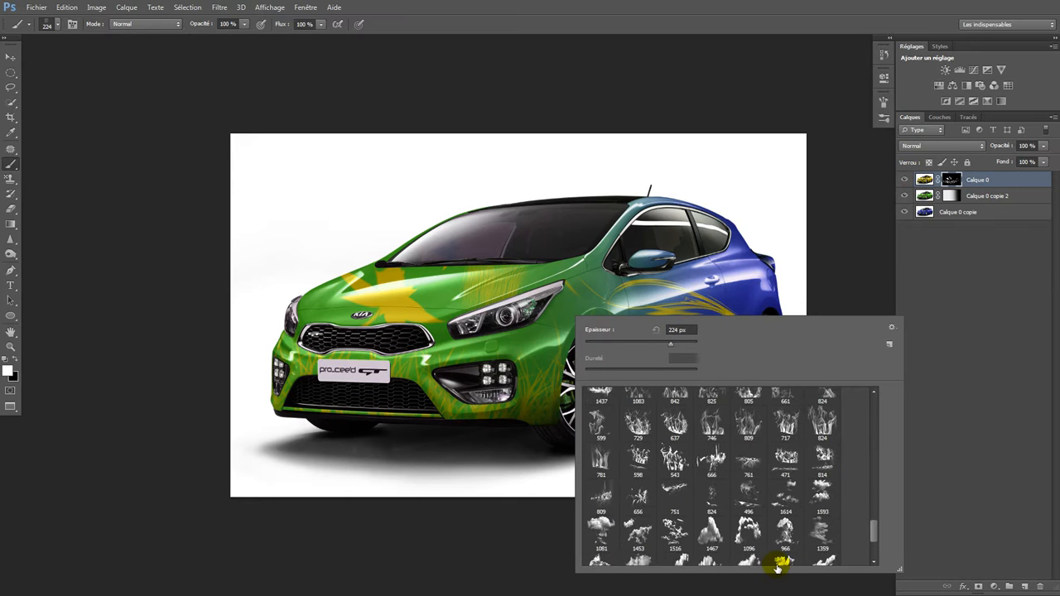
pyautogui.doubleClick(684, 427)
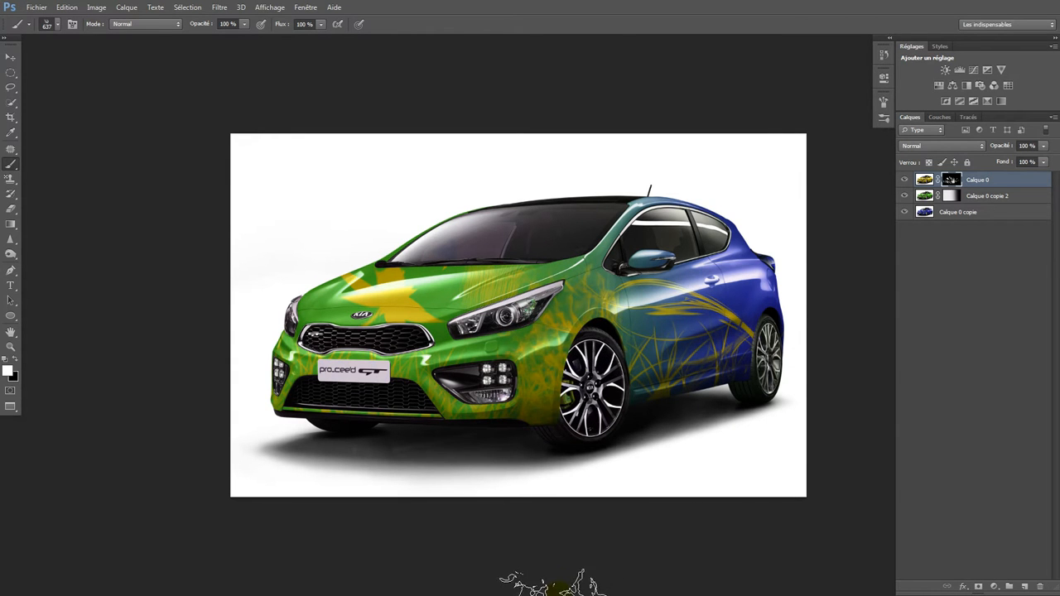
pyautogui.click(615, 344)
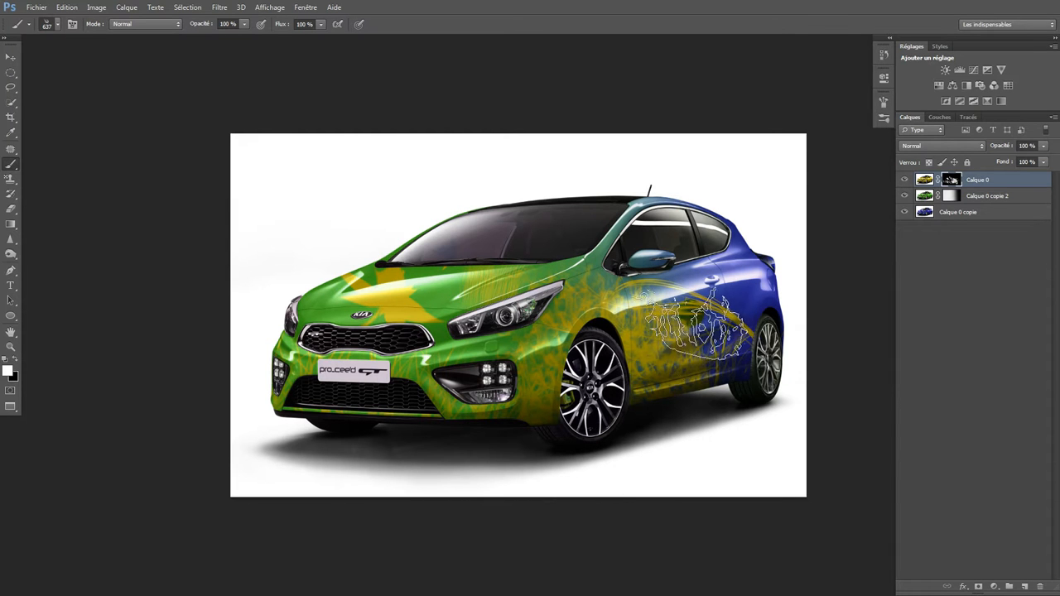
# Step: Stamp the 1467 px smoke brush tip on the Calque 0 mask over the roof edge, mirror and upper rear side
pyautogui.rightClick(742, 364)
pyautogui.scroll(-2, 800, 465)
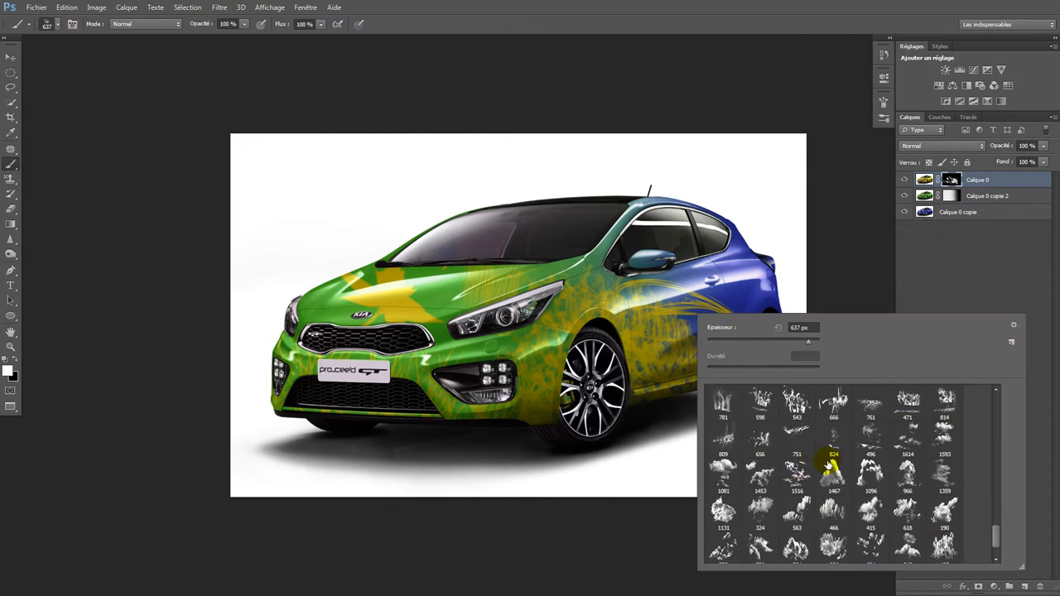
pyautogui.doubleClick(834, 472)
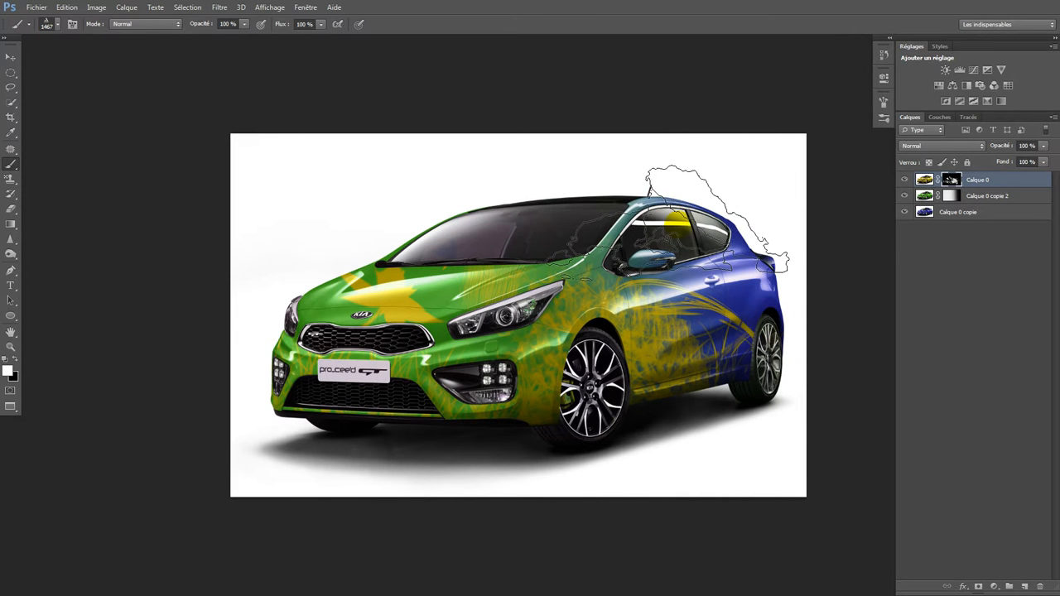
pyautogui.click(677, 222)
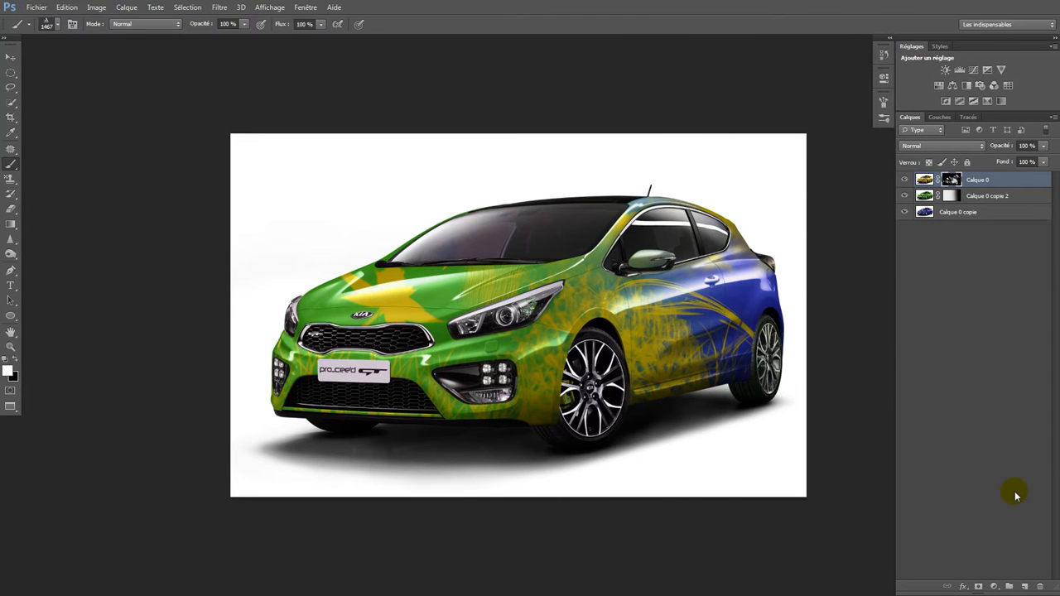
# Step: Stamp the 1502 px flame brush tip on the Calque 0 mask over the bonnet and front bumper
pyautogui.rightClick(500, 358)
pyautogui.scroll(-2, 648, 365)
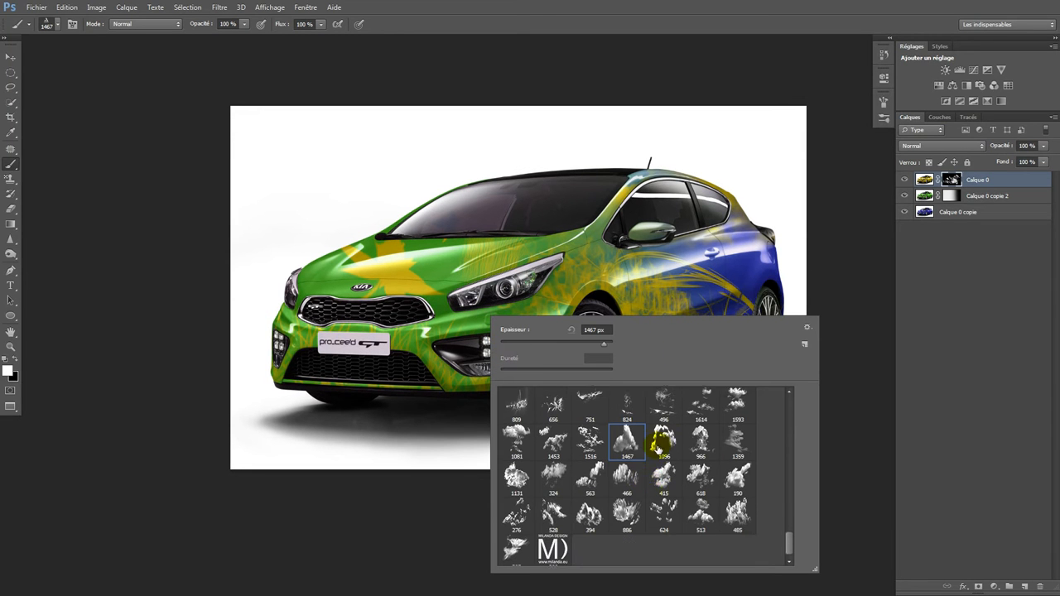
pyautogui.scroll(2, 553, 502)
pyautogui.scroll(3, 558, 479)
pyautogui.click(575, 499)
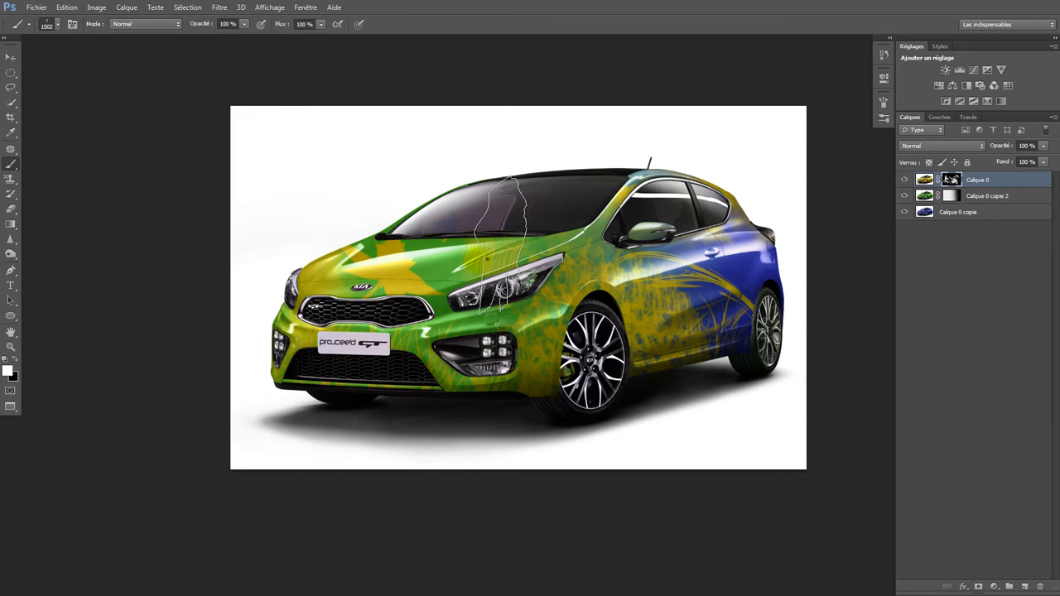
# Step: Enlarge the 100 px speckle brush tip to 1660 px and paint on the Calque 0 mask over the bonnet, front wing and door
pyautogui.rightClick(489, 259)
pyautogui.scroll(-1, 679, 403)
pyautogui.scroll(1, 679, 403)
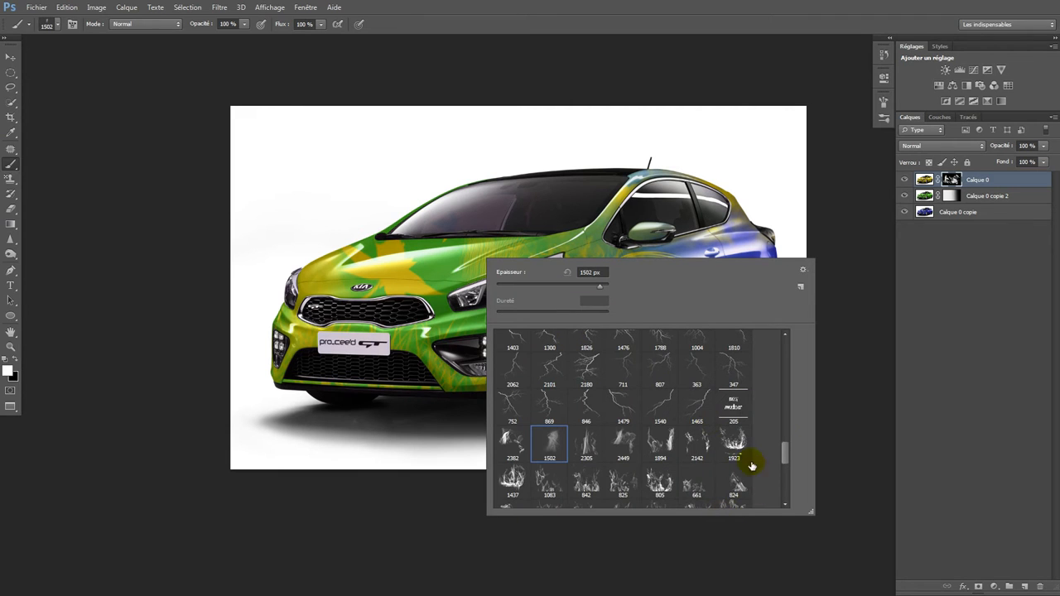
pyautogui.moveTo(785, 448); pyautogui.dragTo(799, 374)
pyautogui.scroll(-3, 710, 331)
pyautogui.scroll(5, 758, 351)
pyautogui.scroll(-2, 766, 373)
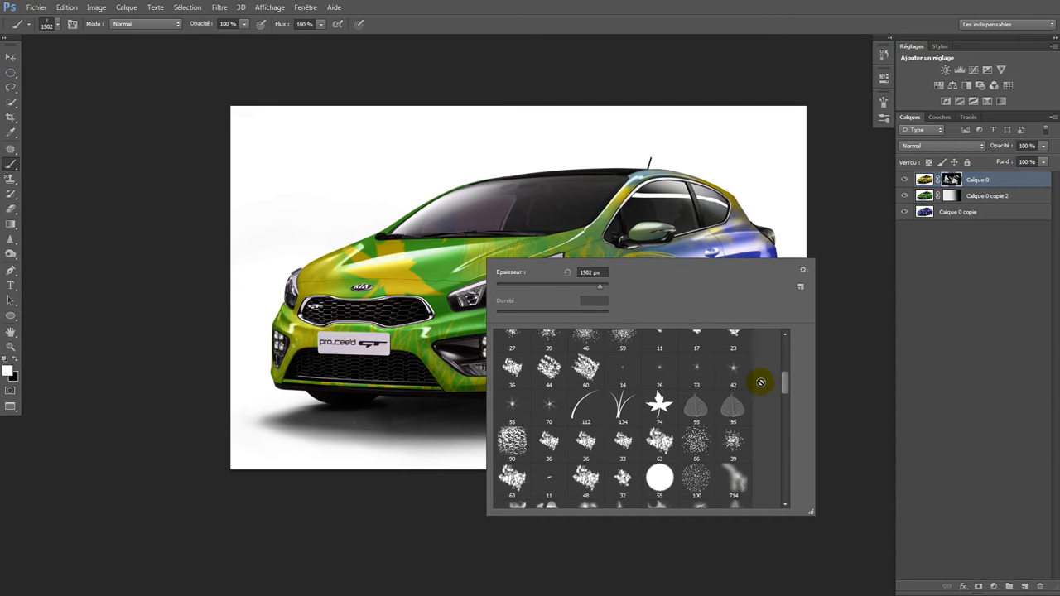
pyautogui.scroll(-1, 653, 487)
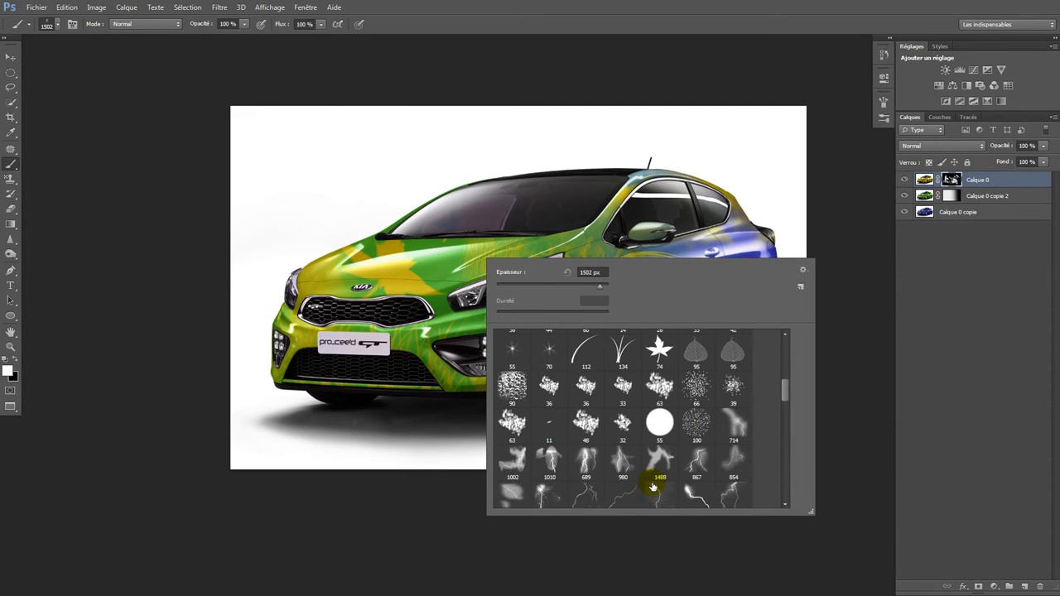
pyautogui.doubleClick(700, 437)
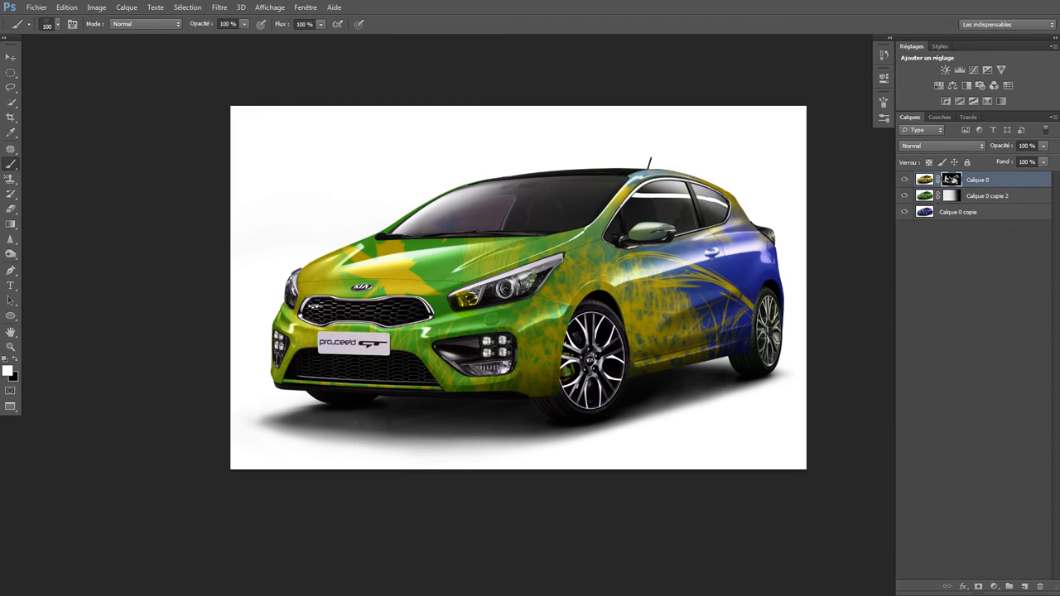
pyautogui.press('.')
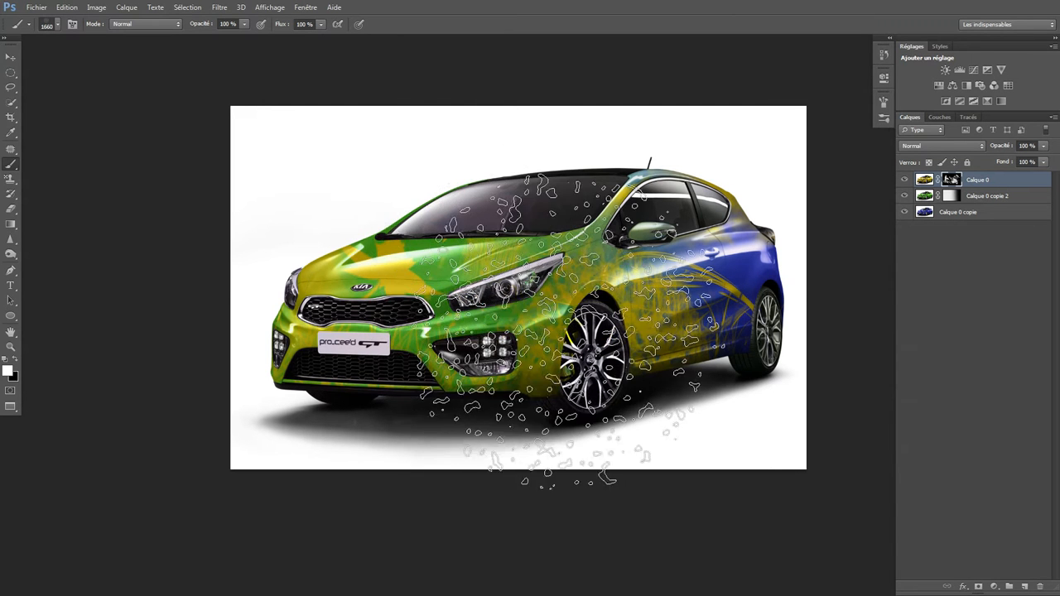
pyautogui.click(414, 298)
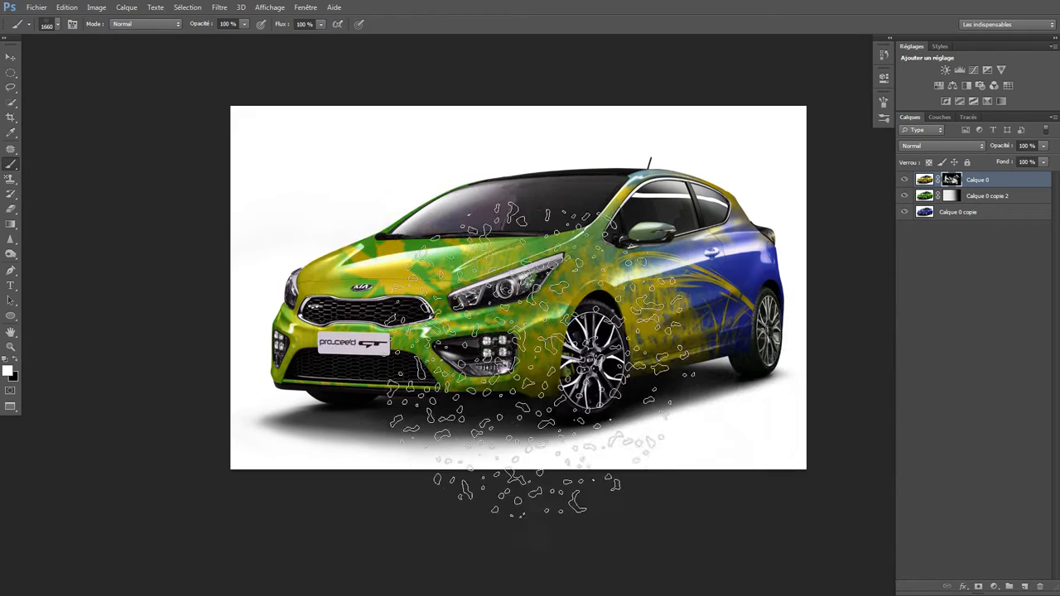
pyautogui.moveTo(480, 311)
pyautogui.mouseDown()
pyautogui.moveTo(447, 340)
pyautogui.moveTo(691, 355)
pyautogui.moveTo(720, 460)
pyautogui.moveTo(538, 584)
pyautogui.moveTo(525, 549)
pyautogui.moveTo(530, 560)
pyautogui.mouseUp()
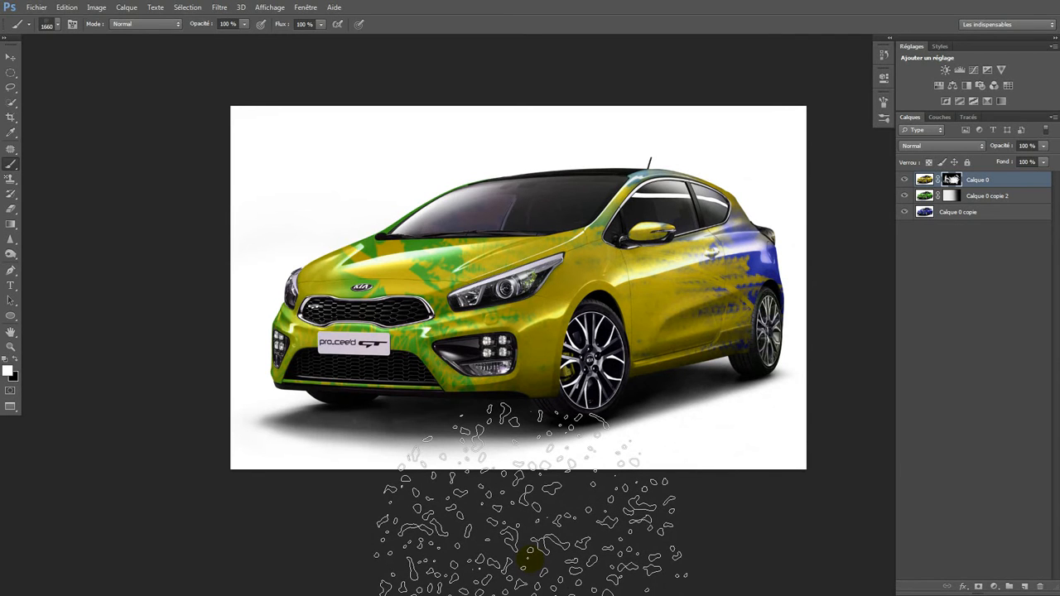